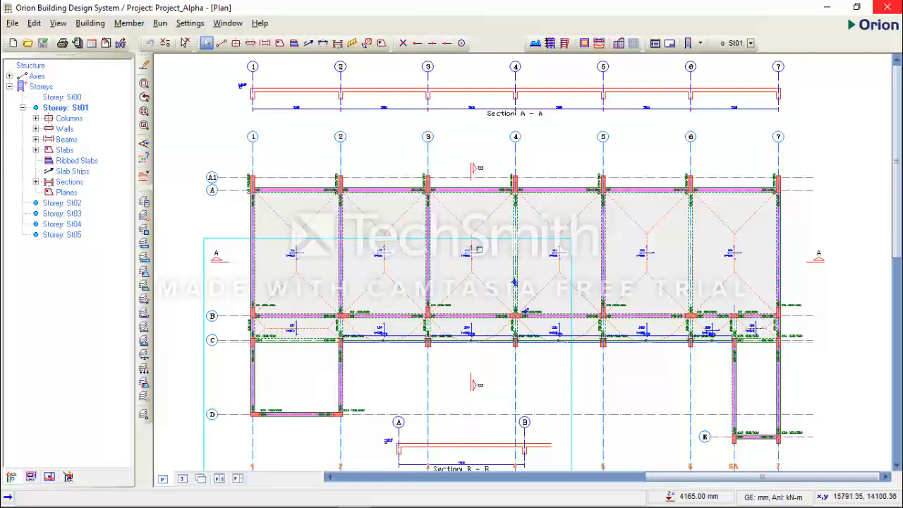
Examine the member labels, beams, walls and slabs on the St01 floor plan across grid lines 1 to 7
{"action": "scroll", "coordinate": [262, 204], "scroll_direction": "up", "scroll_amount": 4}
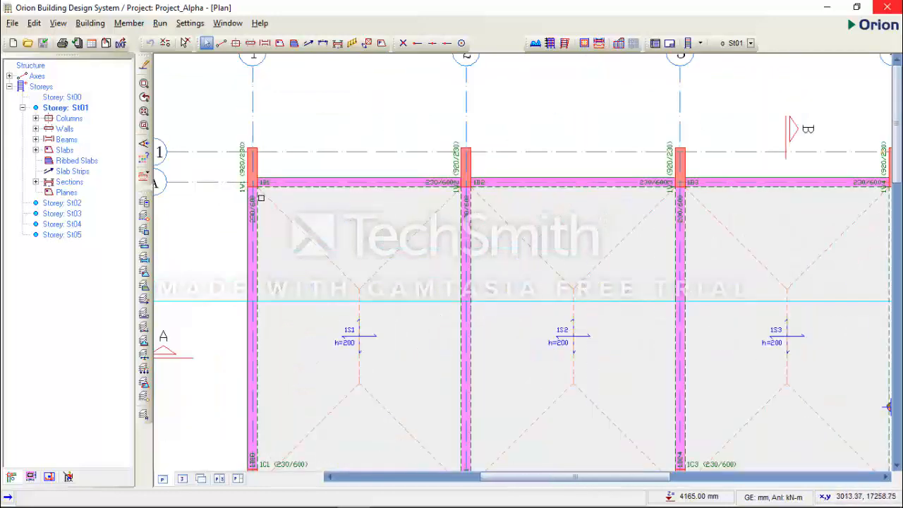
{"action": "scroll", "coordinate": [262, 207], "scroll_direction": "up", "scroll_amount": 2}
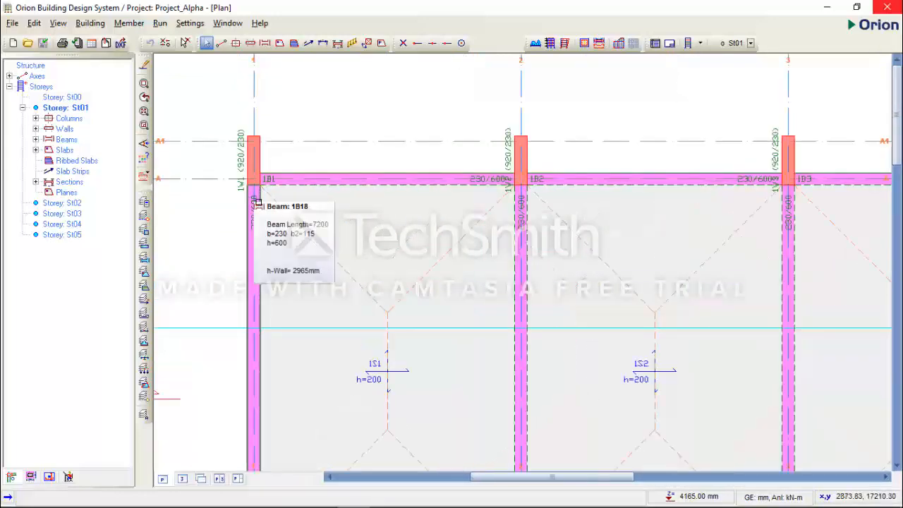
{"action": "scroll", "coordinate": [261, 201], "scroll_direction": "down", "scroll_amount": 2}
{"action": "scroll", "coordinate": [438, 254], "scroll_direction": "down", "scroll_amount": 3}
{"action": "scroll", "coordinate": [329, 205], "scroll_direction": "up", "scroll_amount": 3}
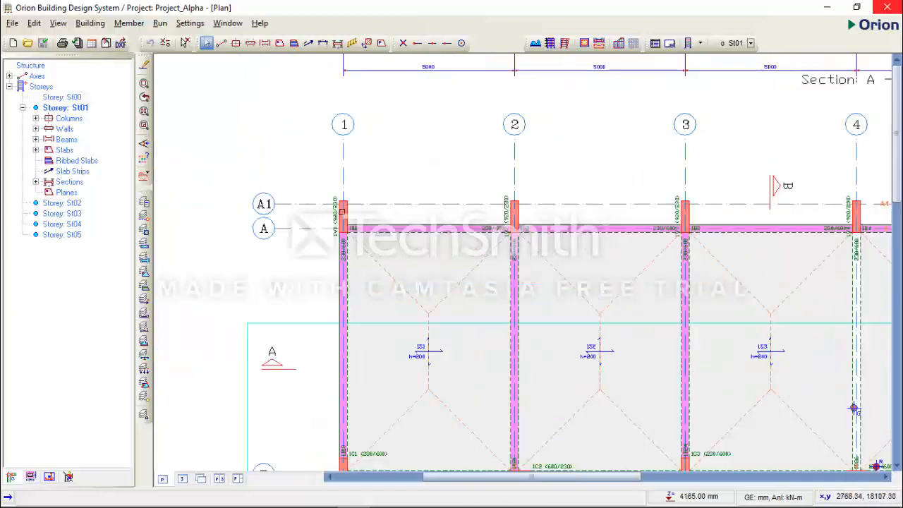
{"action": "scroll", "coordinate": [335, 213], "scroll_direction": "up", "scroll_amount": 2}
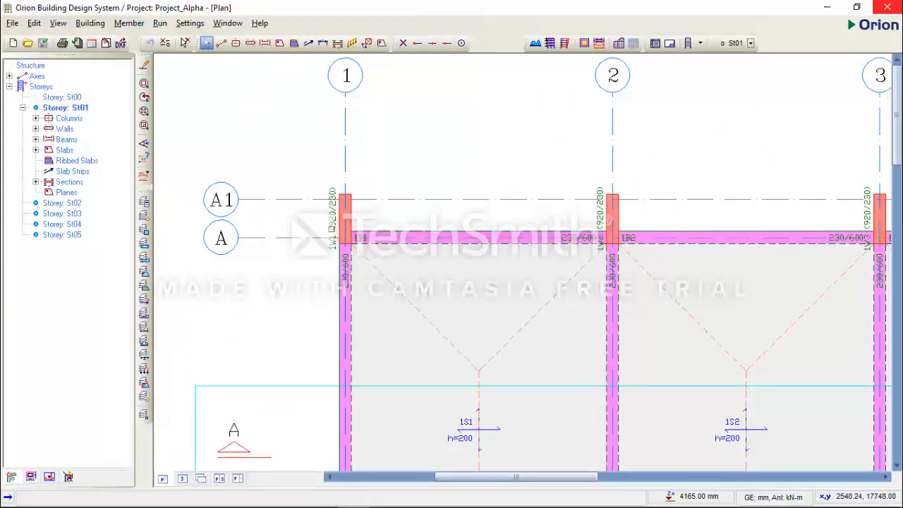
{"action": "scroll", "coordinate": [370, 245], "scroll_direction": "down", "scroll_amount": 2}
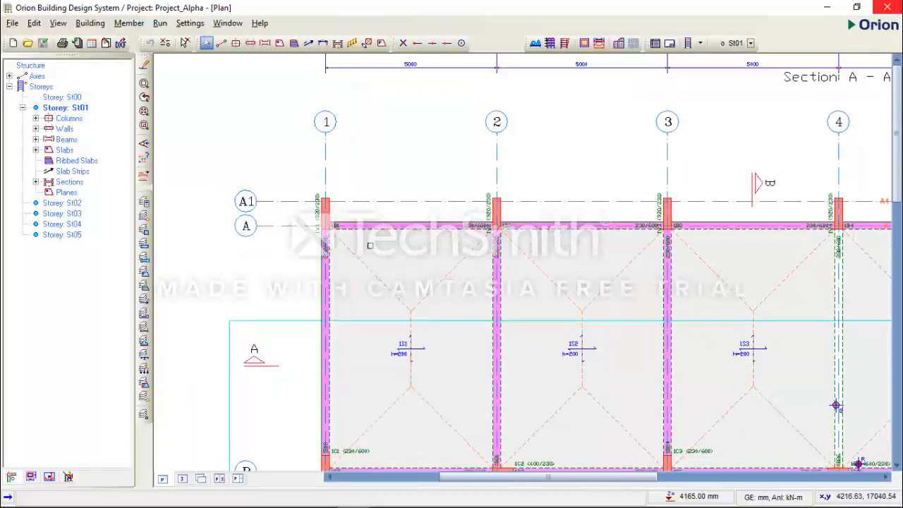
{"action": "scroll", "coordinate": [465, 257], "scroll_direction": "down", "scroll_amount": 2}
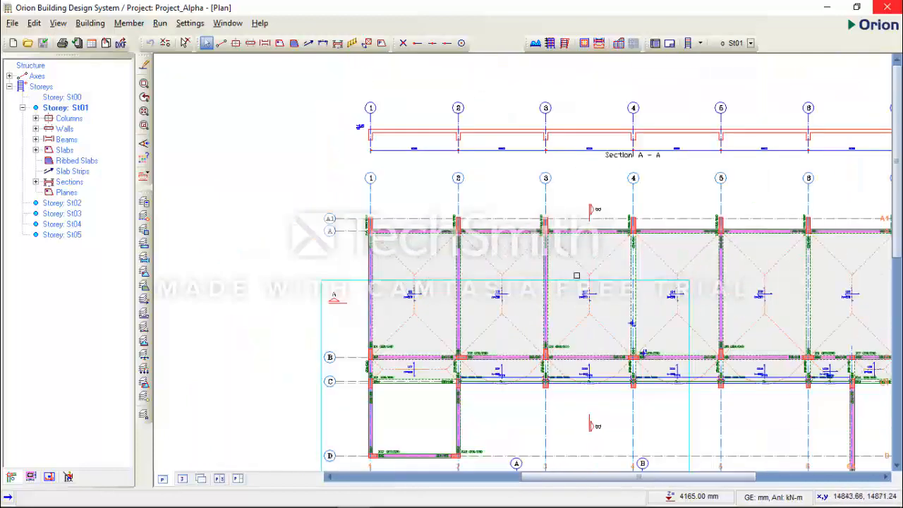
{"action": "middle_click_drag", "start_coordinate": [570, 222], "coordinate": [457, 227]}
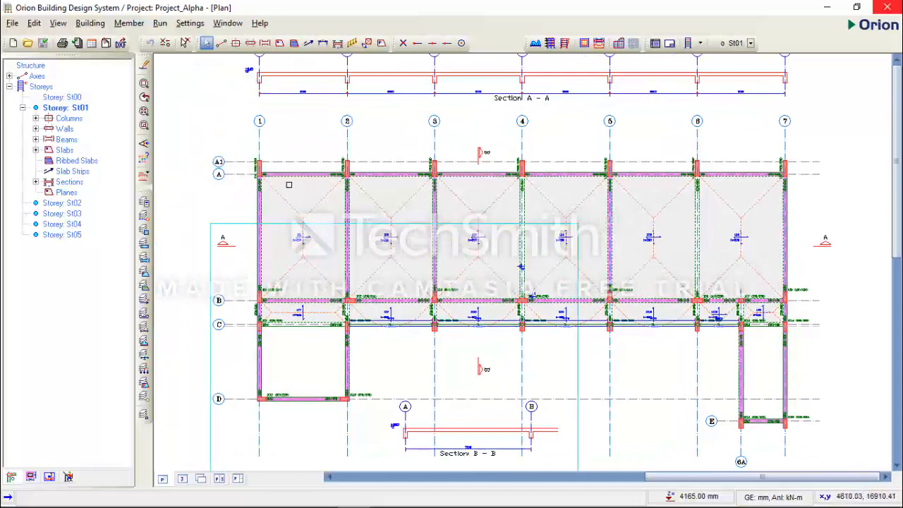
{"action": "scroll", "coordinate": [251, 177], "scroll_direction": "up", "scroll_amount": 2}
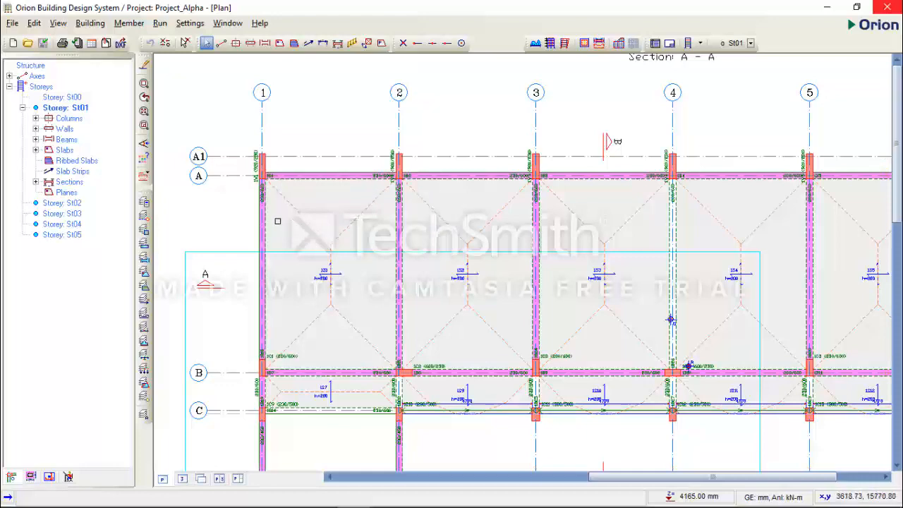
{"action": "scroll", "coordinate": [299, 222], "scroll_direction": "down", "scroll_amount": 1}
{"action": "middle_click_drag", "start_coordinate": [299, 222], "coordinate": [184, 179]}
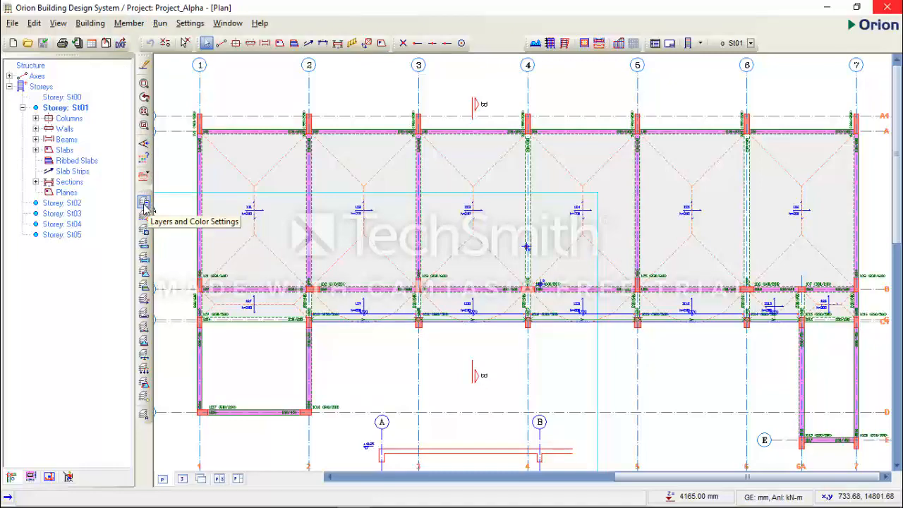
In the layer and color settings, turn off the Column Text (Plan), Wall Text (Plan) and Beam Text layers
{"action": "left_click", "coordinate": [145, 204]}
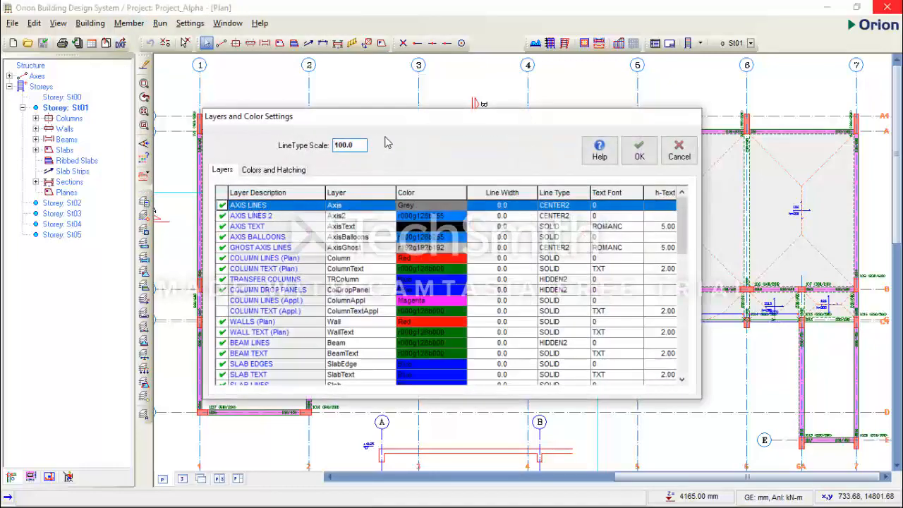
{"action": "left_click_drag", "start_coordinate": [400, 124], "coordinate": [682, 125]}
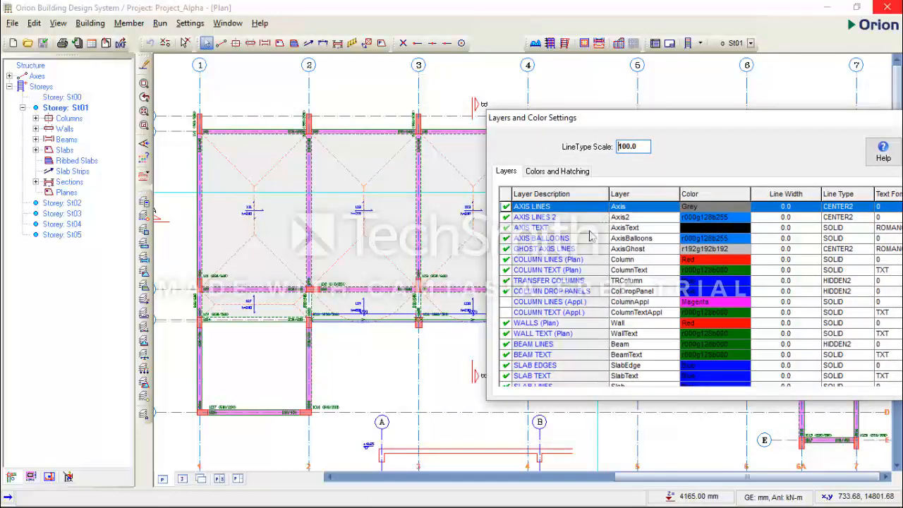
{"action": "scroll", "coordinate": [591, 235], "scroll_direction": "down", "scroll_amount": 1}
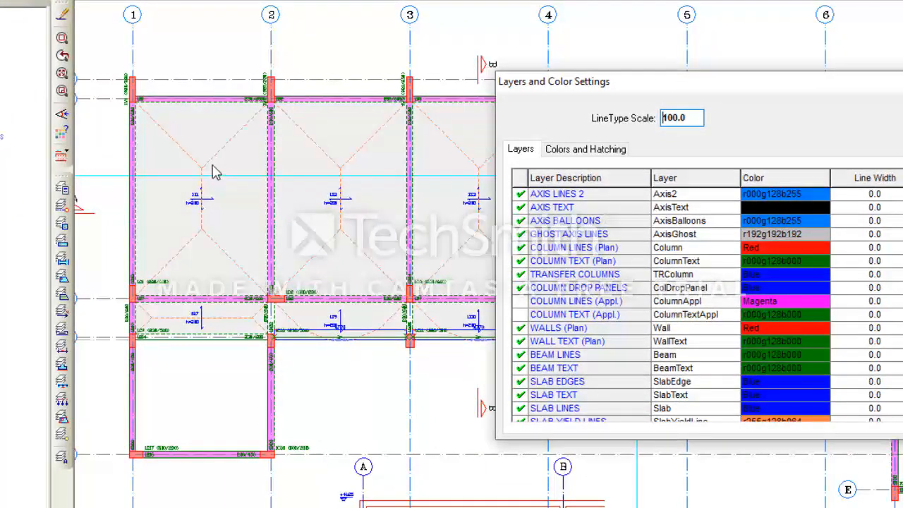
{"action": "left_click", "coordinate": [521, 263]}
{"action": "scroll", "coordinate": [540, 293], "scroll_direction": "down", "scroll_amount": 2}
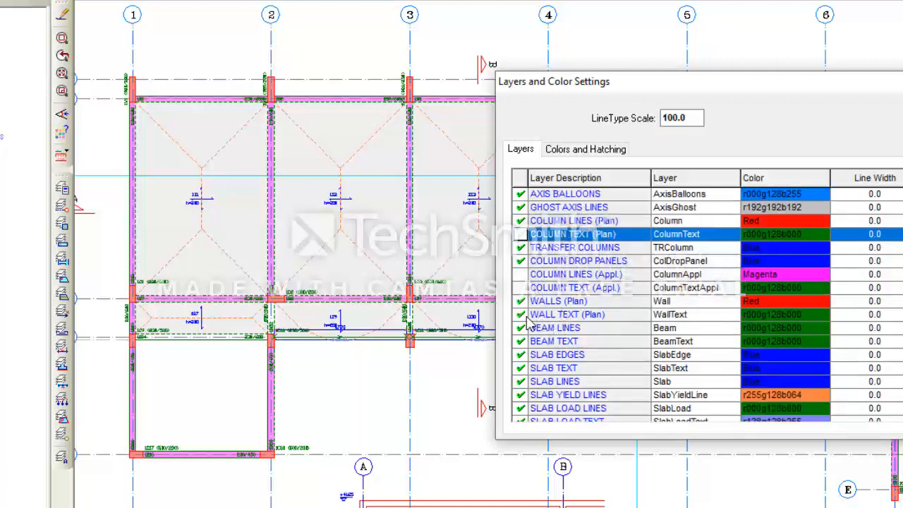
{"action": "left_click", "coordinate": [520, 314]}
{"action": "scroll", "coordinate": [547, 321], "scroll_direction": "down", "scroll_amount": 2}
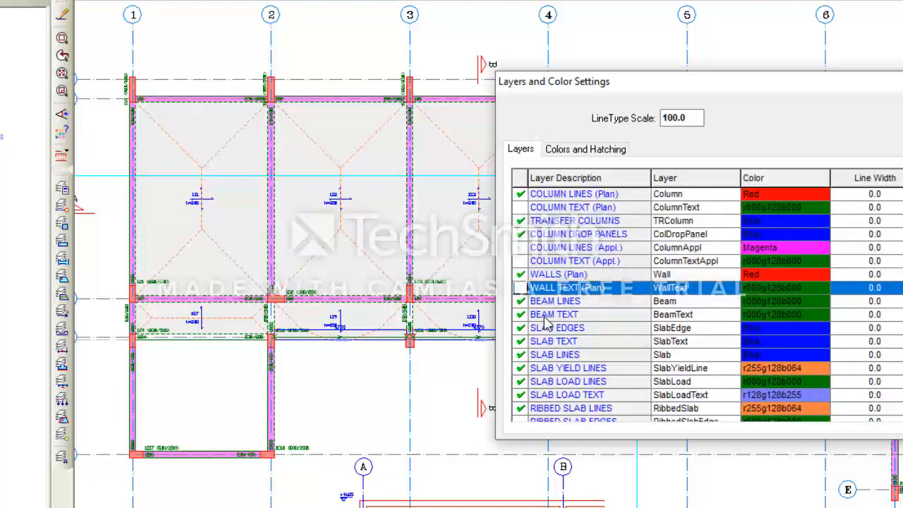
{"action": "scroll", "coordinate": [546, 321], "scroll_direction": "down", "scroll_amount": 1}
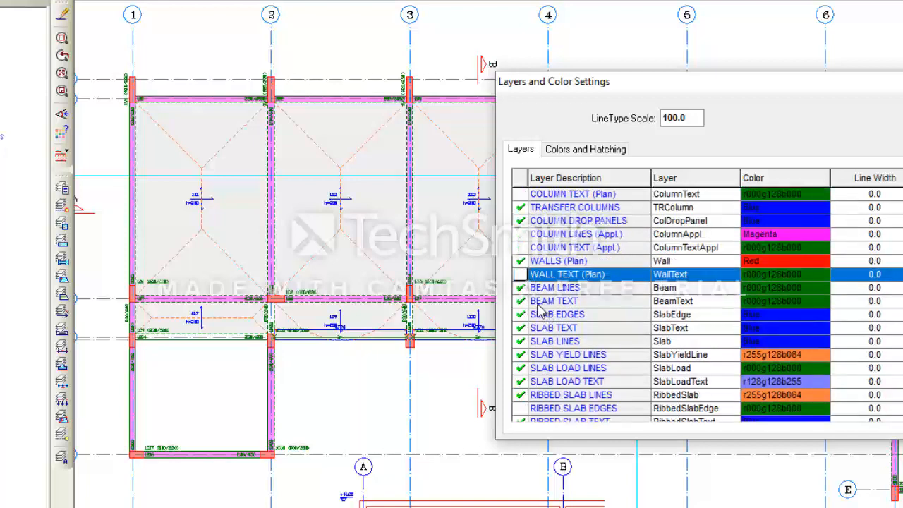
{"action": "left_click", "coordinate": [523, 302]}
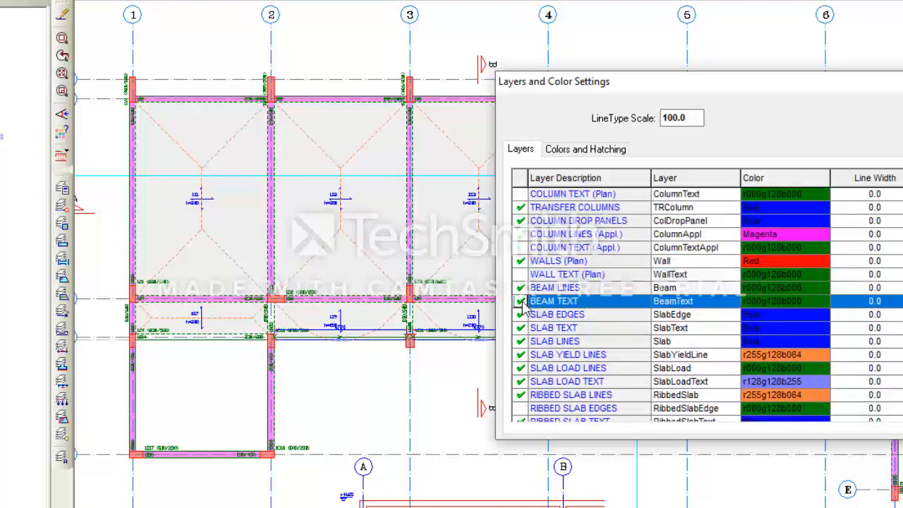
Turn off the Slab Text and Slab Yield Lines layers, switching Slab Lines off and back on
{"action": "scroll", "coordinate": [572, 338], "scroll_direction": "down", "scroll_amount": 2}
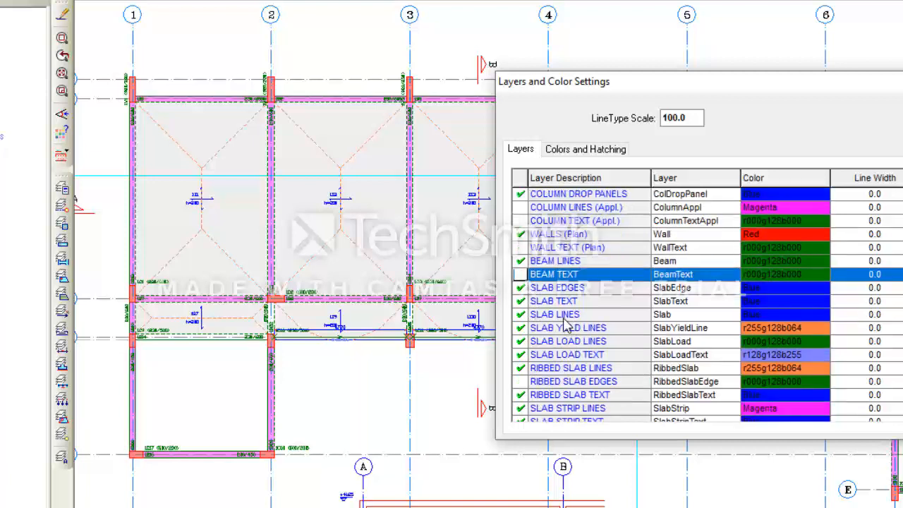
{"action": "scroll", "coordinate": [561, 325], "scroll_direction": "down", "scroll_amount": 1}
{"action": "left_click", "coordinate": [523, 292]}
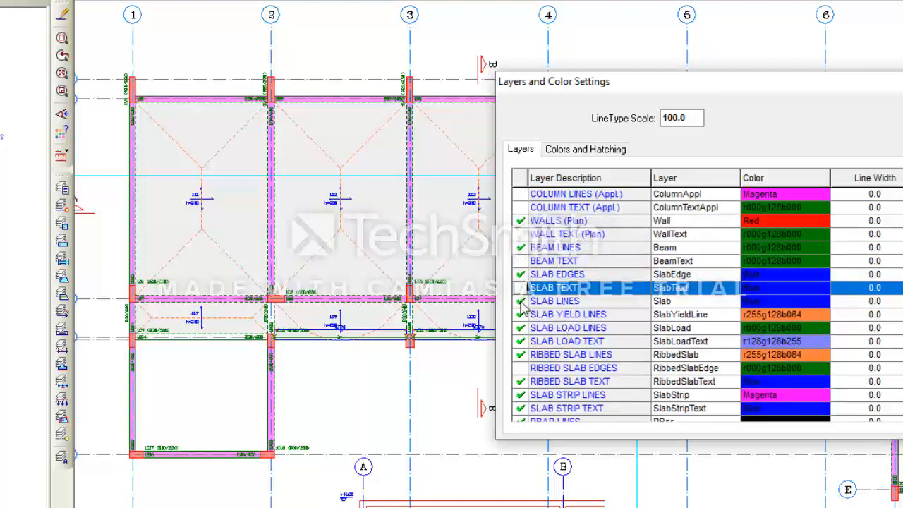
{"action": "left_click", "coordinate": [520, 304]}
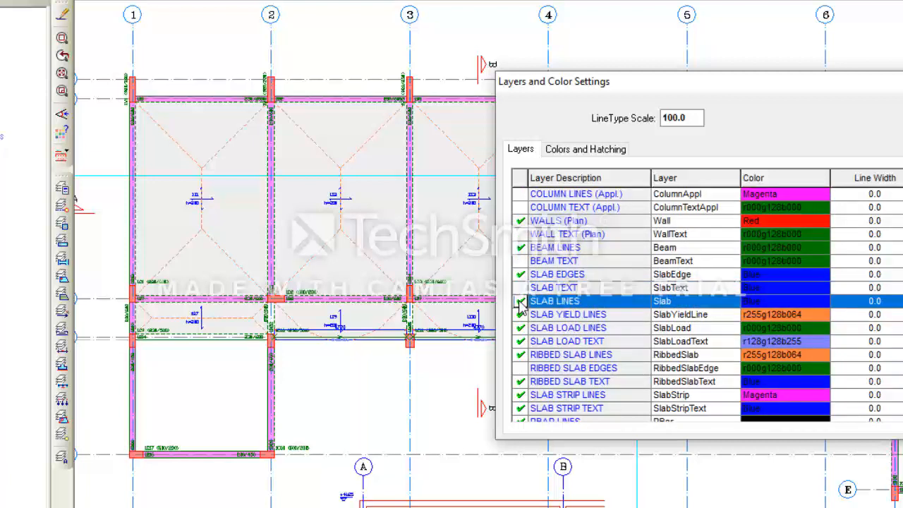
{"action": "scroll", "coordinate": [525, 319], "scroll_direction": "down", "scroll_amount": 1}
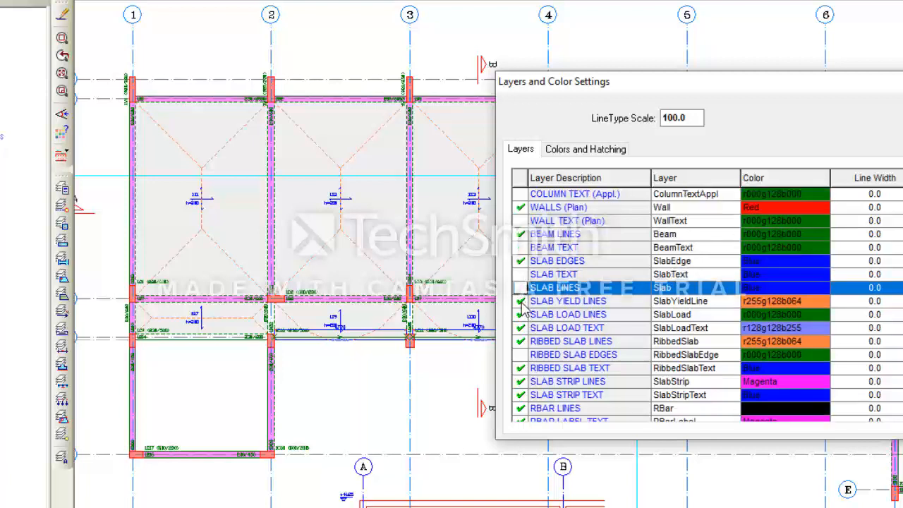
{"action": "left_click", "coordinate": [522, 303]}
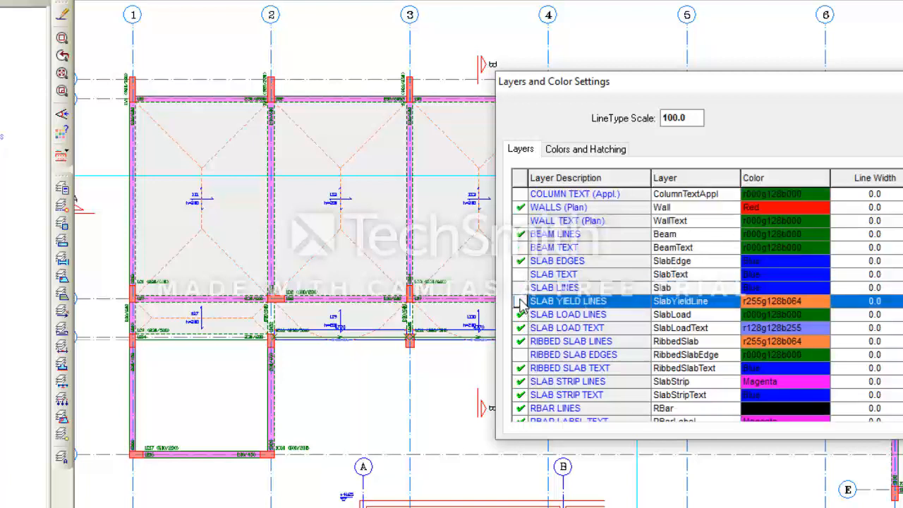
{"action": "left_click", "coordinate": [520, 288]}
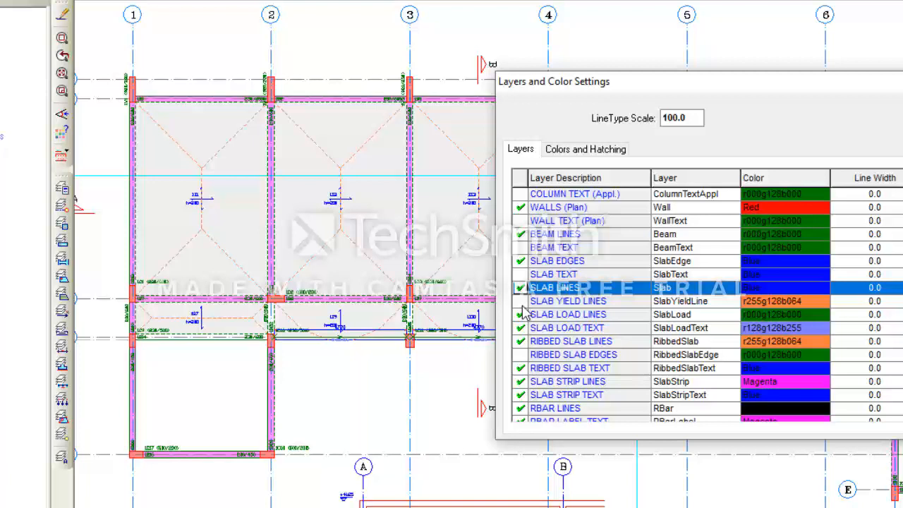
Turn off the Slab Load Lines and Slab Load Text layers and apply the layer settings to the plan
{"action": "scroll", "coordinate": [527, 312], "scroll_direction": "down", "scroll_amount": 1}
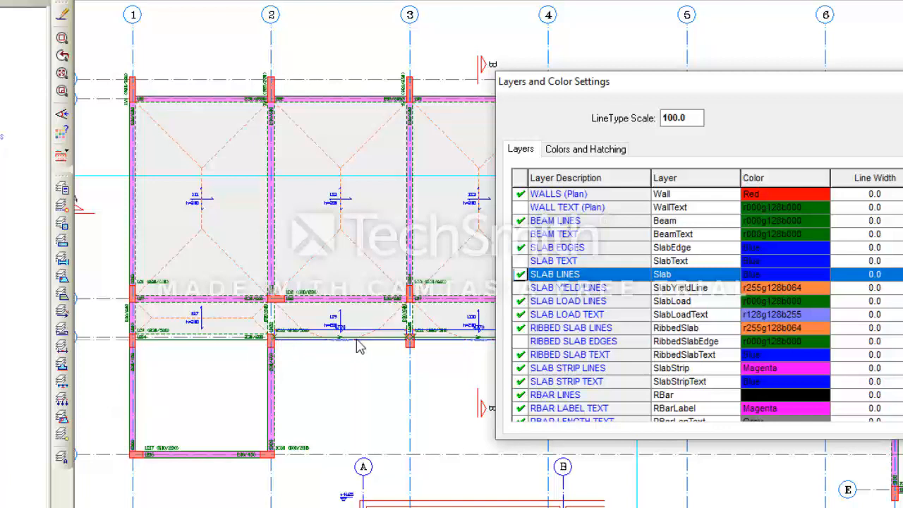
{"action": "left_click", "coordinate": [521, 303]}
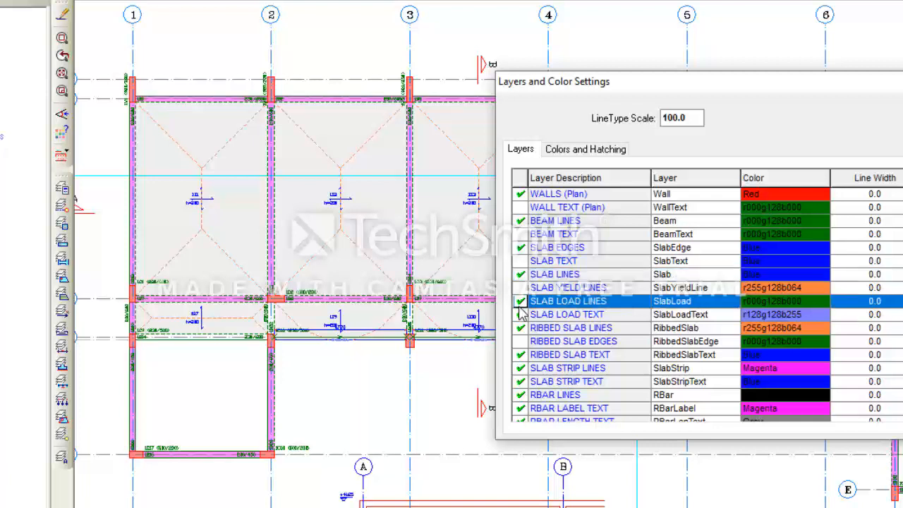
{"action": "scroll", "coordinate": [522, 321], "scroll_direction": "down", "scroll_amount": 1}
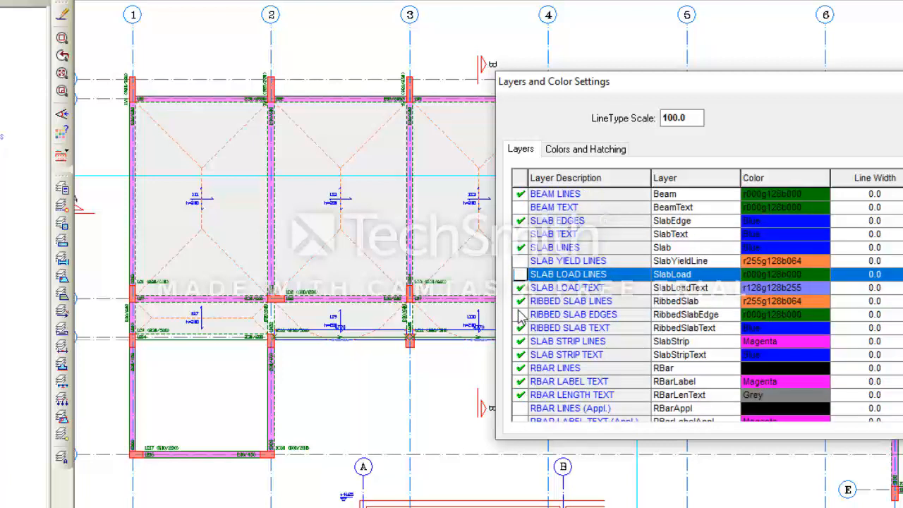
{"action": "left_click", "coordinate": [519, 291]}
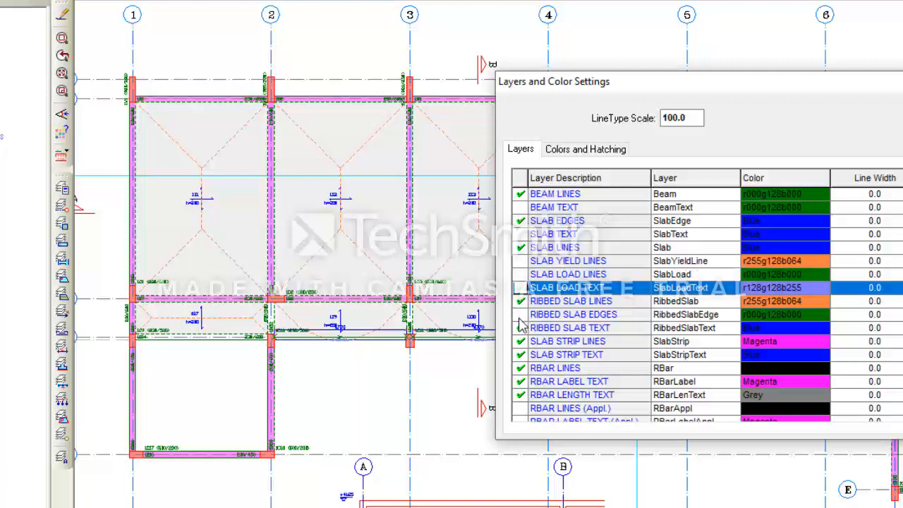
{"action": "scroll", "coordinate": [519, 332], "scroll_direction": "down", "scroll_amount": 2}
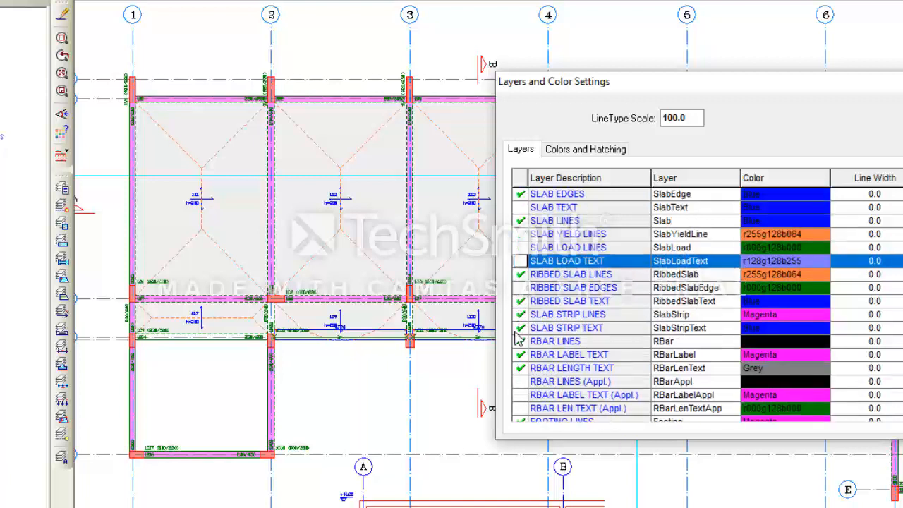
{"action": "scroll", "coordinate": [521, 344], "scroll_direction": "down", "scroll_amount": 3}
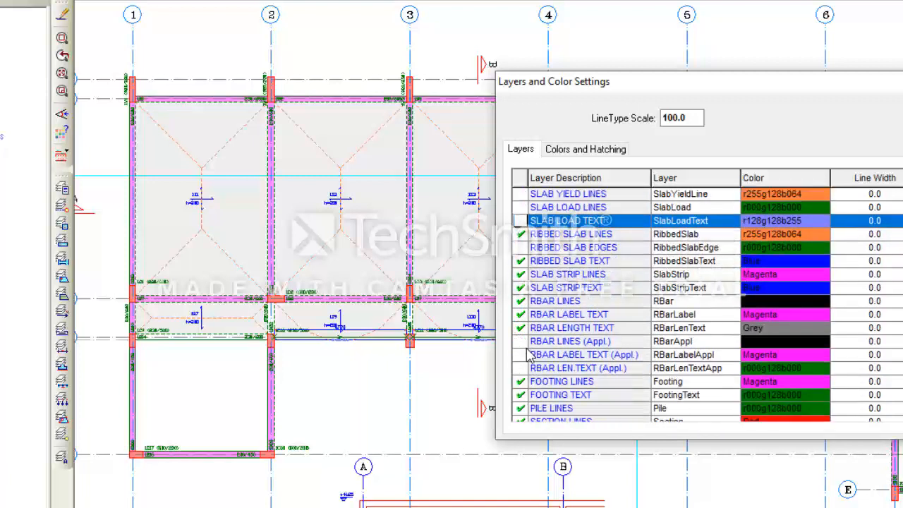
{"action": "scroll", "coordinate": [526, 358], "scroll_direction": "down", "scroll_amount": 4}
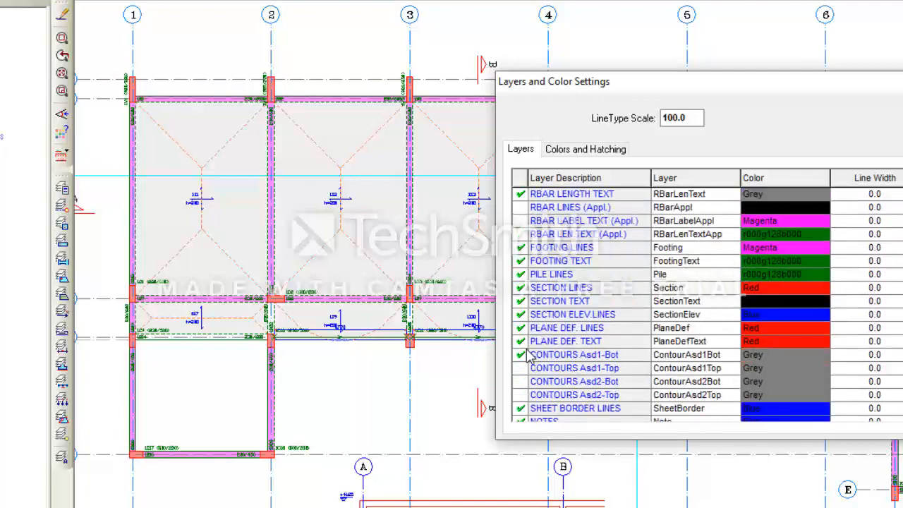
{"action": "scroll", "coordinate": [526, 358], "scroll_direction": "down", "scroll_amount": 3}
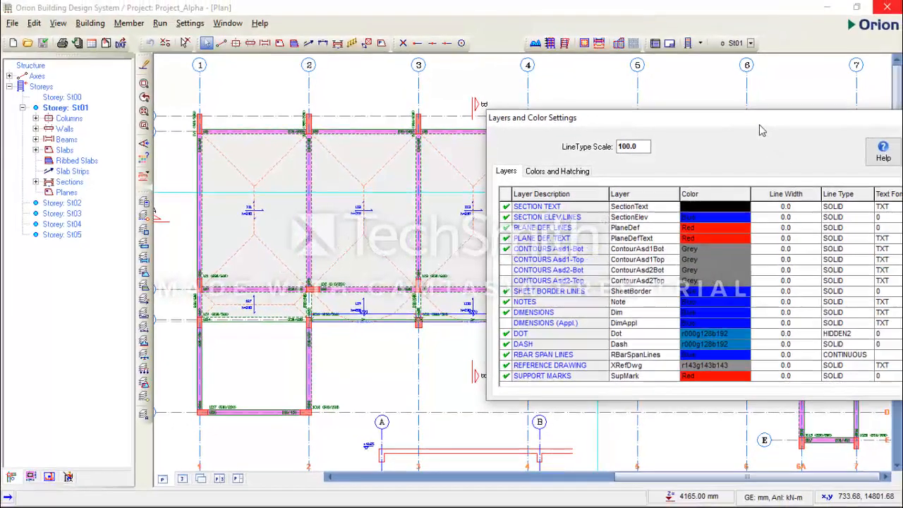
{"action": "left_click_drag", "start_coordinate": [760, 125], "coordinate": [584, 127]}
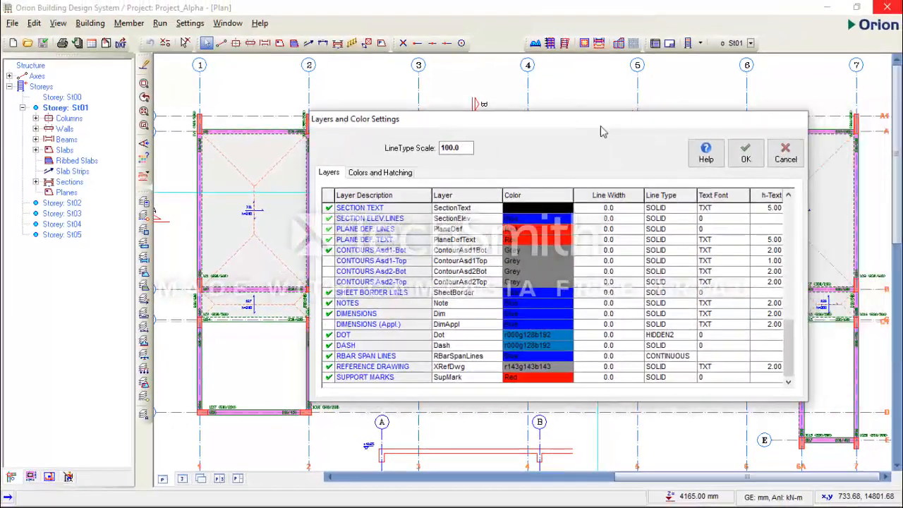
{"action": "left_click", "coordinate": [744, 156]}
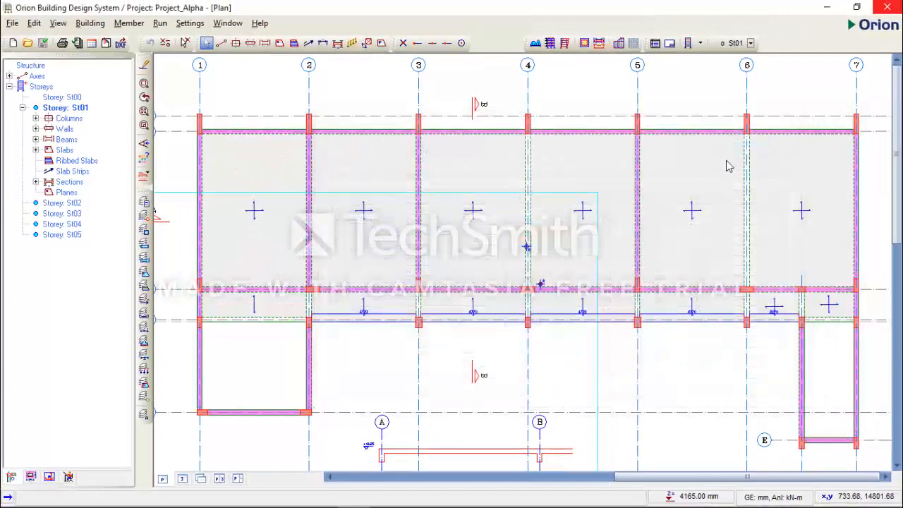
{"action": "middle_click_drag", "start_coordinate": [663, 205], "coordinate": [631, 201]}
{"action": "scroll", "coordinate": [631, 202], "scroll_direction": "up", "scroll_amount": 1}
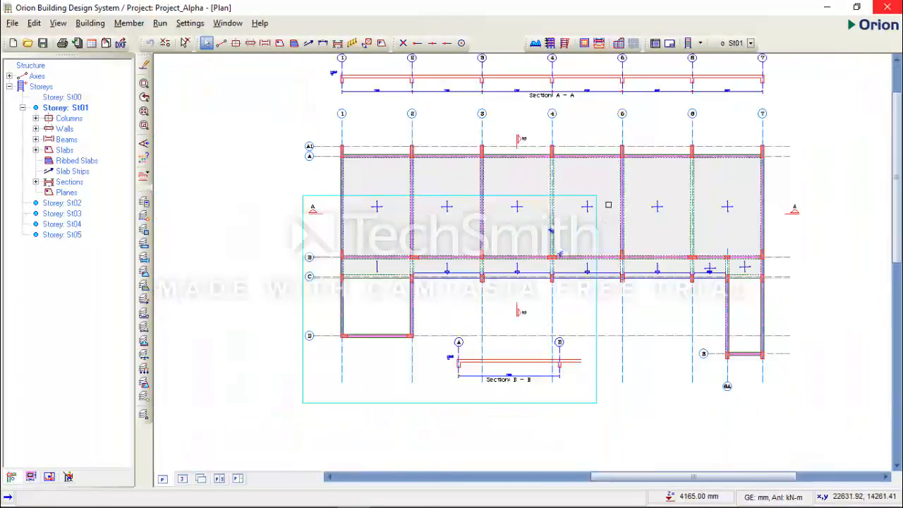
{"action": "scroll", "coordinate": [592, 198], "scroll_direction": "down", "scroll_amount": 1}
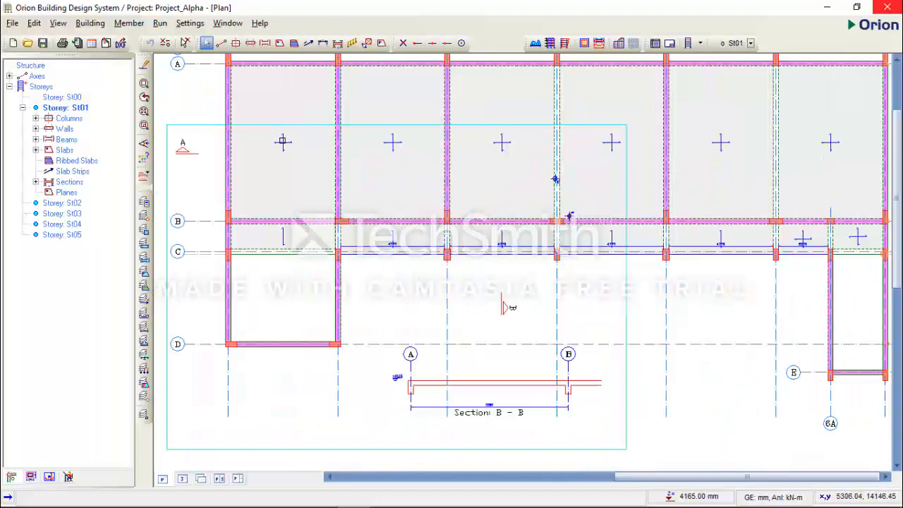
{"action": "middle_click_drag", "start_coordinate": [294, 157], "coordinate": [274, 189]}
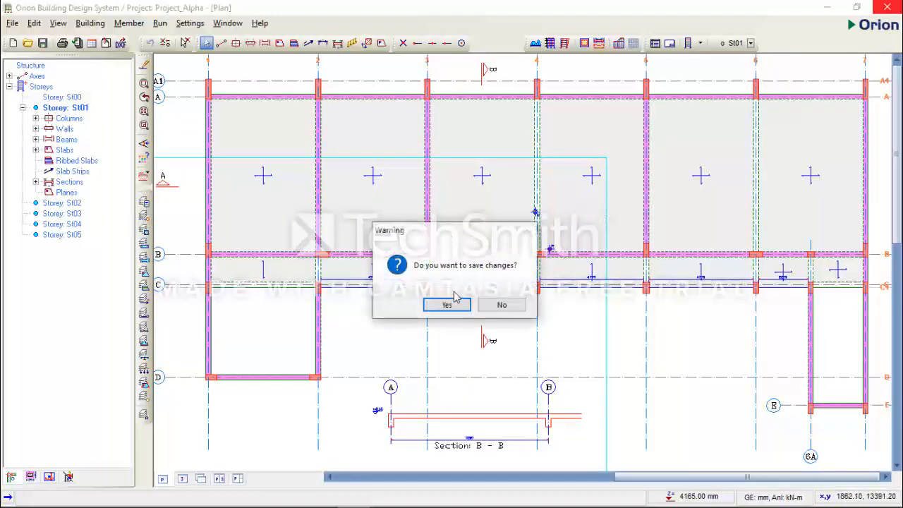
Save the project changes and turn off the Slab Lines layer in the layer and color settings
{"action": "left_click", "coordinate": [452, 303]}
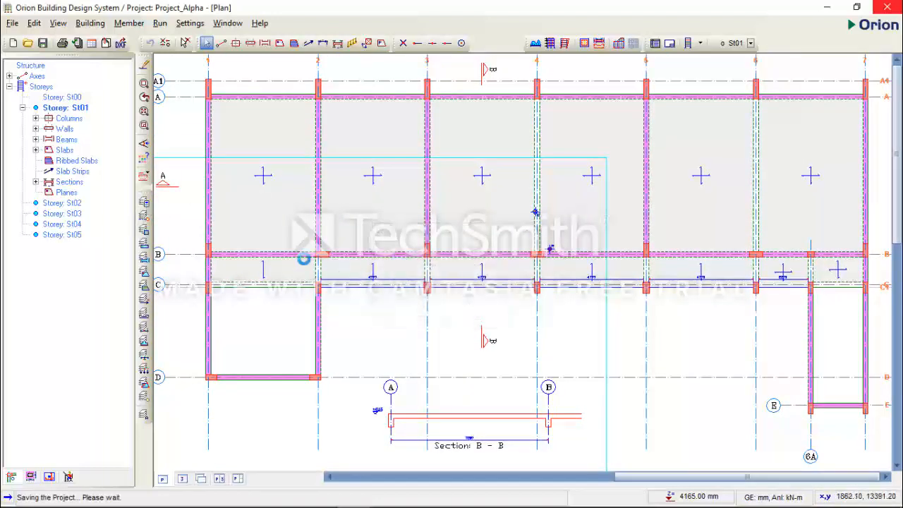
{"action": "left_click", "coordinate": [144, 204]}
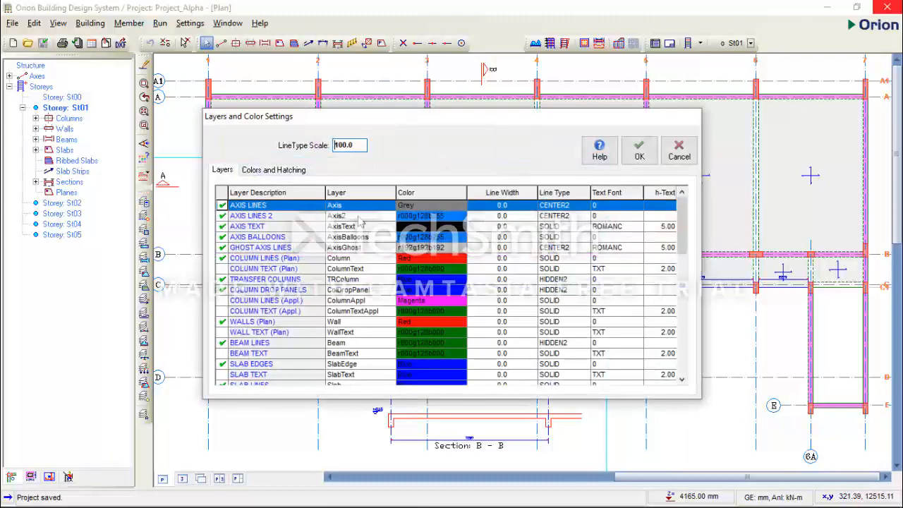
{"action": "scroll", "coordinate": [258, 292], "scroll_direction": "down", "scroll_amount": 2}
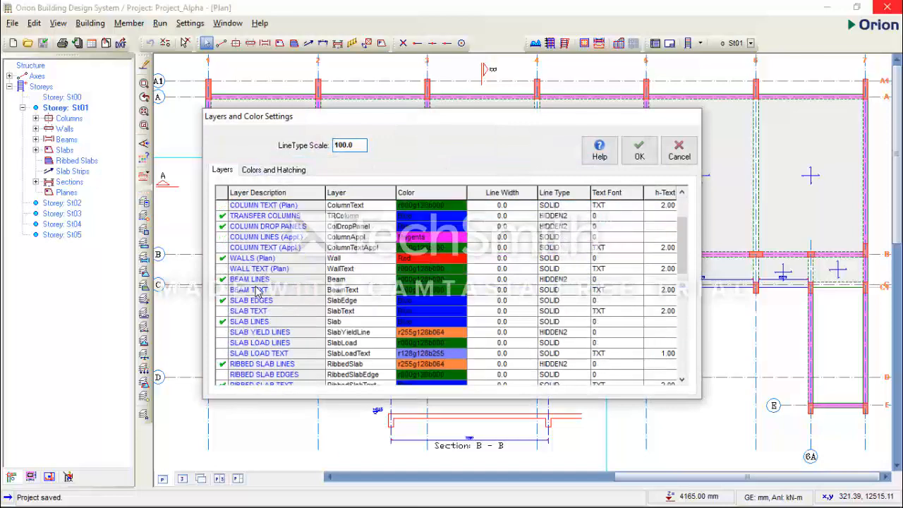
{"action": "left_click", "coordinate": [222, 323]}
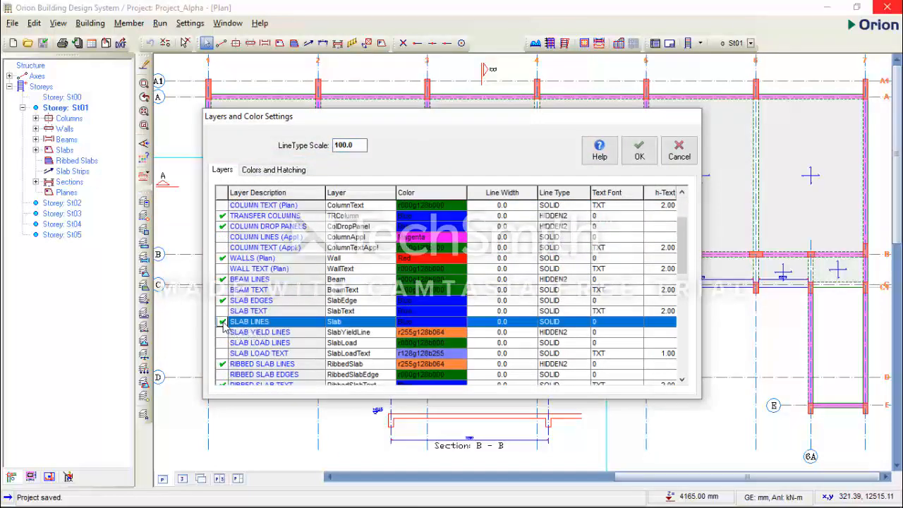
{"action": "left_click", "coordinate": [639, 150]}
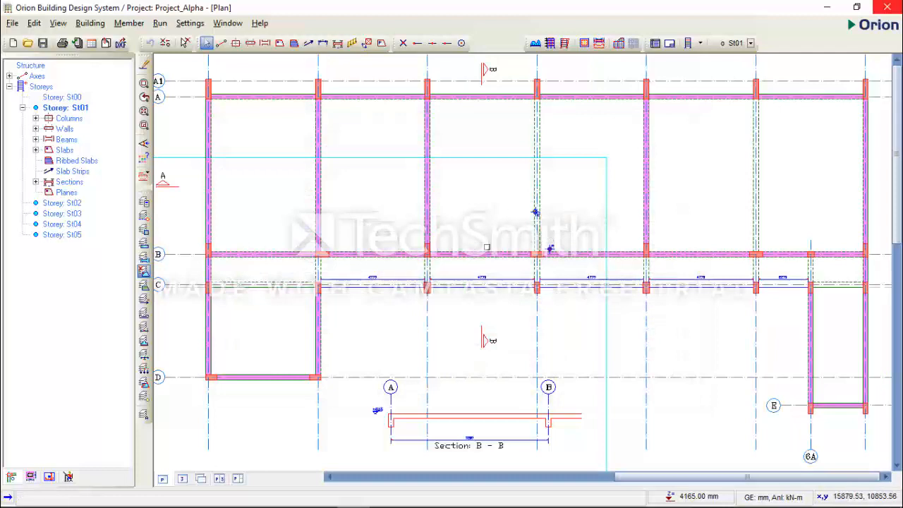
Add a vertical storey dimension between axes A1 and A along grid line 1, placed beside the axis balloons
{"action": "scroll", "coordinate": [455, 243], "scroll_direction": "down", "scroll_amount": 1}
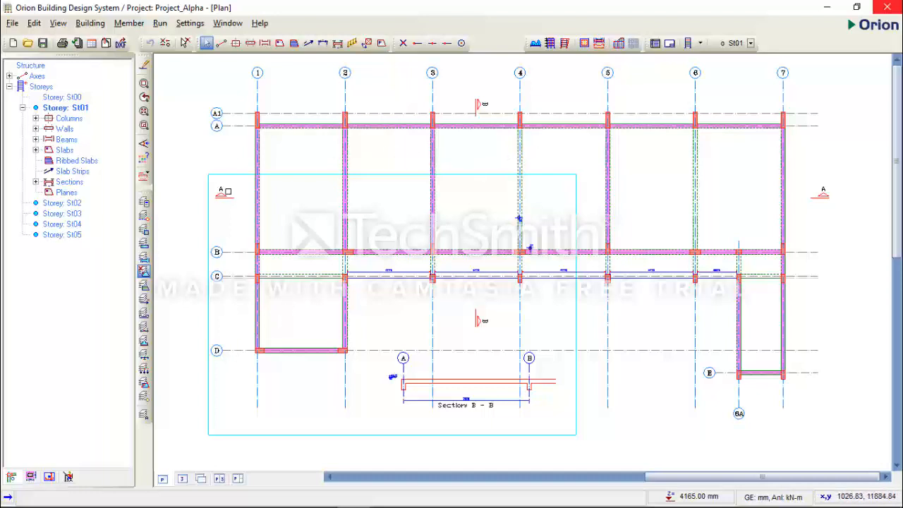
{"action": "left_click", "coordinate": [323, 47]}
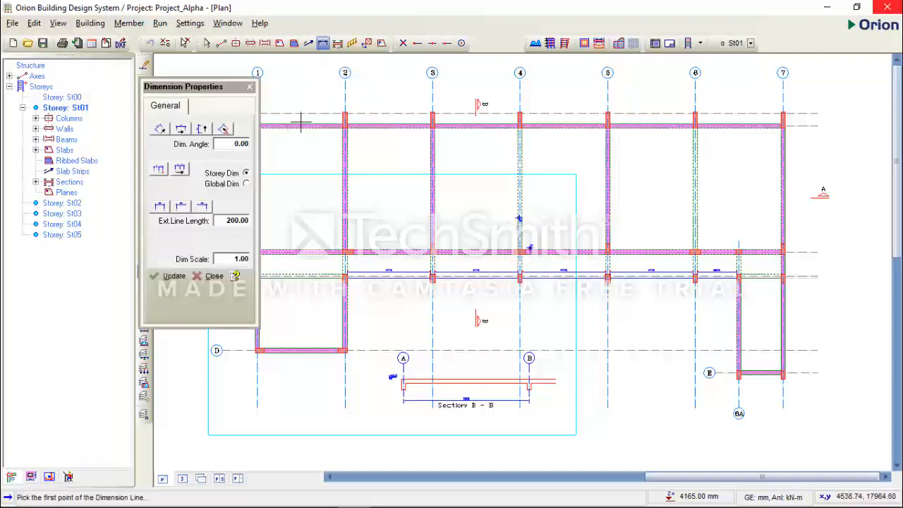
{"action": "middle_click_drag", "start_coordinate": [345, 134], "coordinate": [570, 137]}
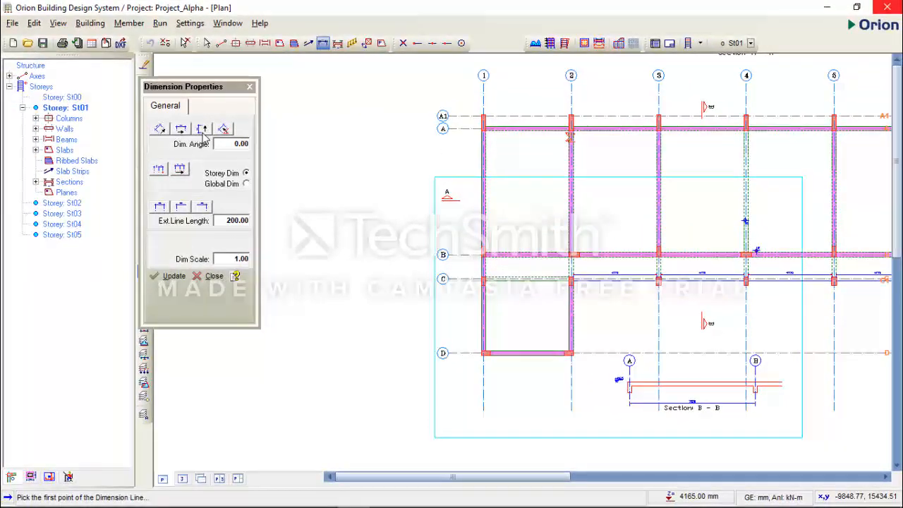
{"action": "left_click", "coordinate": [203, 134]}
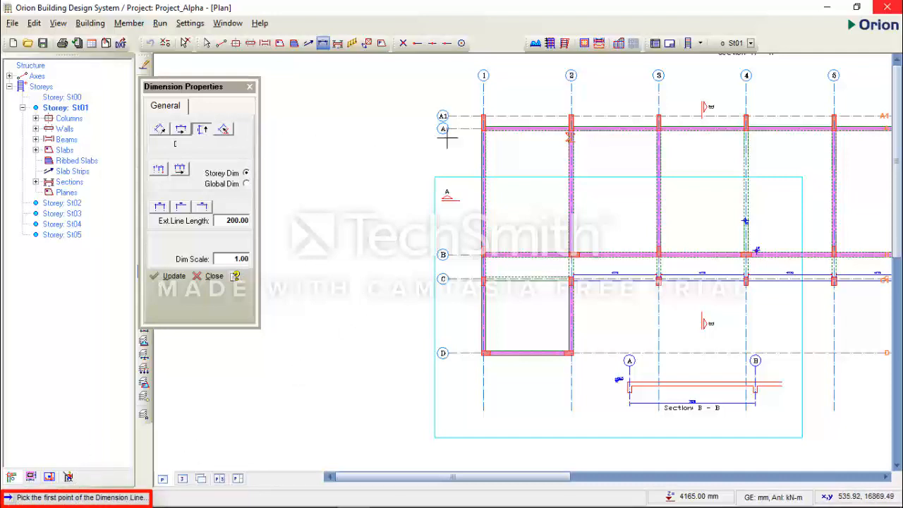
{"action": "scroll", "coordinate": [479, 124], "scroll_direction": "up", "scroll_amount": 4}
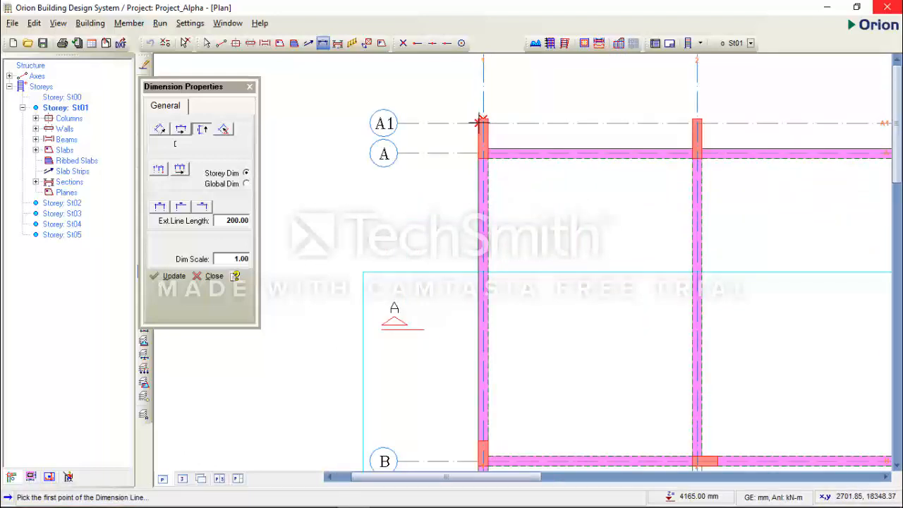
{"action": "scroll", "coordinate": [480, 123], "scroll_direction": "down", "scroll_amount": 3}
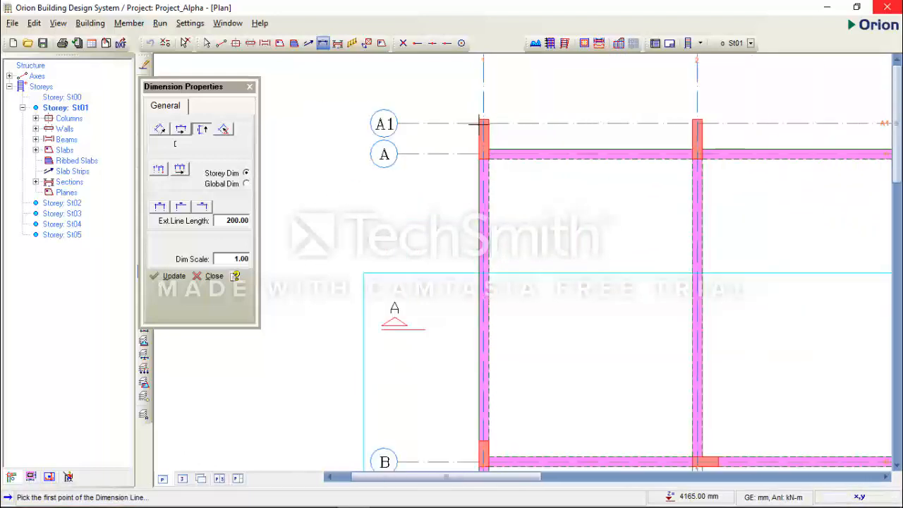
{"action": "scroll", "coordinate": [449, 122], "scroll_direction": "up", "scroll_amount": 2}
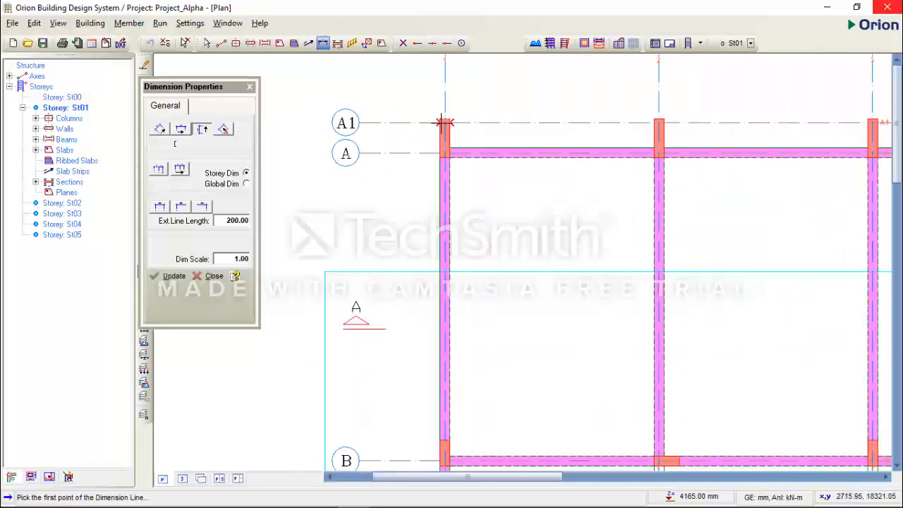
{"action": "left_click", "coordinate": [445, 123]}
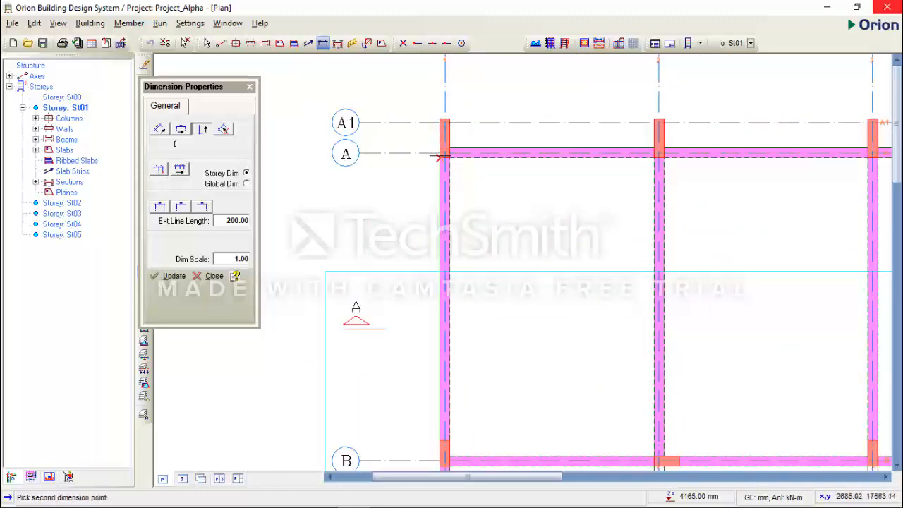
{"action": "left_click", "coordinate": [442, 152]}
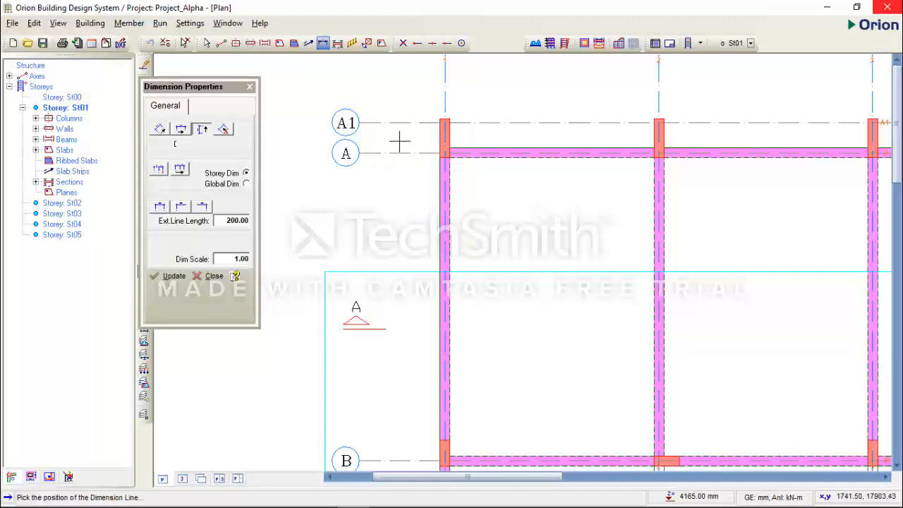
{"action": "left_click", "coordinate": [396, 135]}
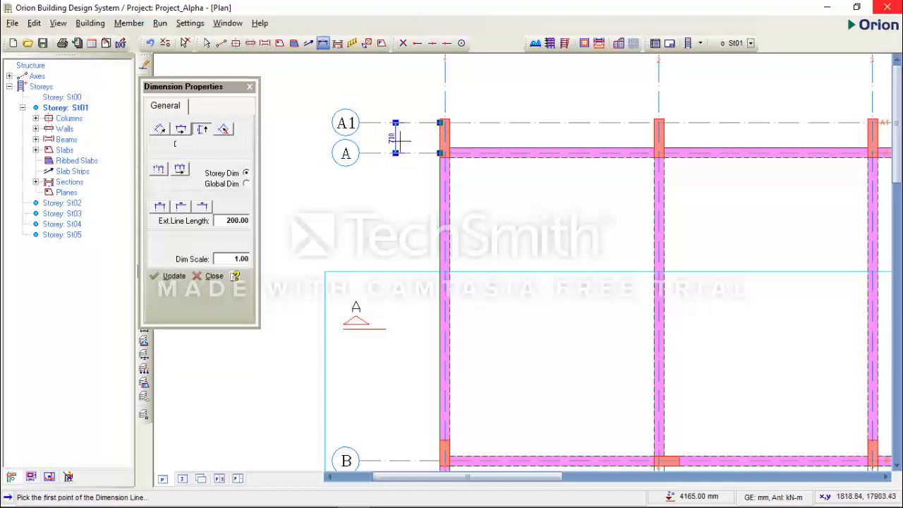
{"action": "scroll", "coordinate": [398, 146], "scroll_direction": "up", "scroll_amount": 1}
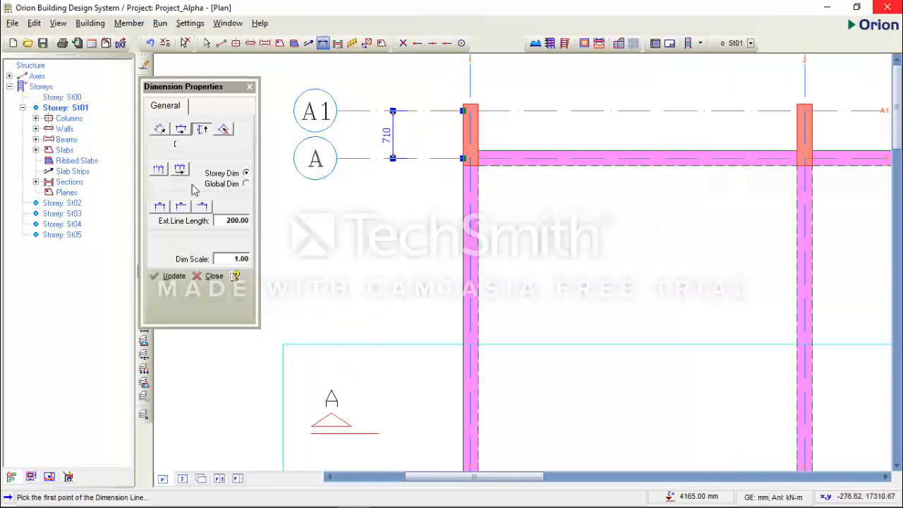
{"action": "scroll", "coordinate": [400, 182], "scroll_direction": "down", "scroll_amount": 1}
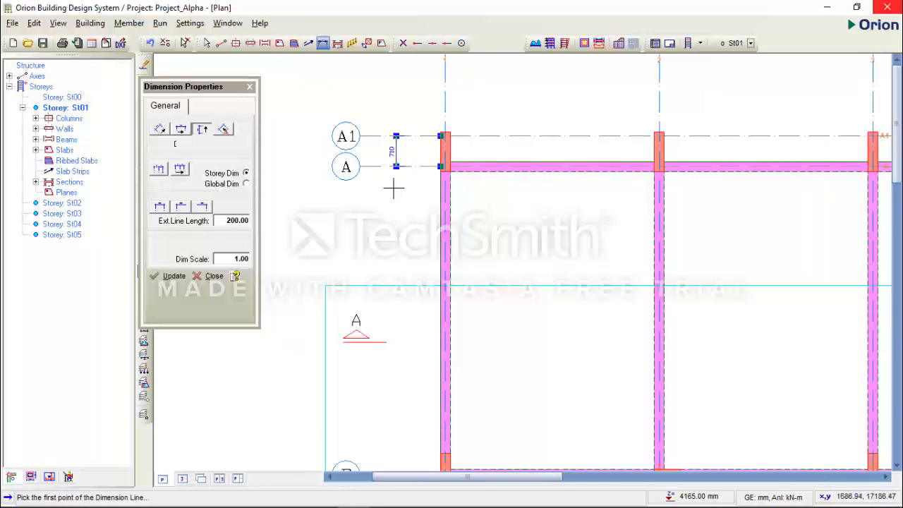
{"action": "left_click", "coordinate": [158, 174]}
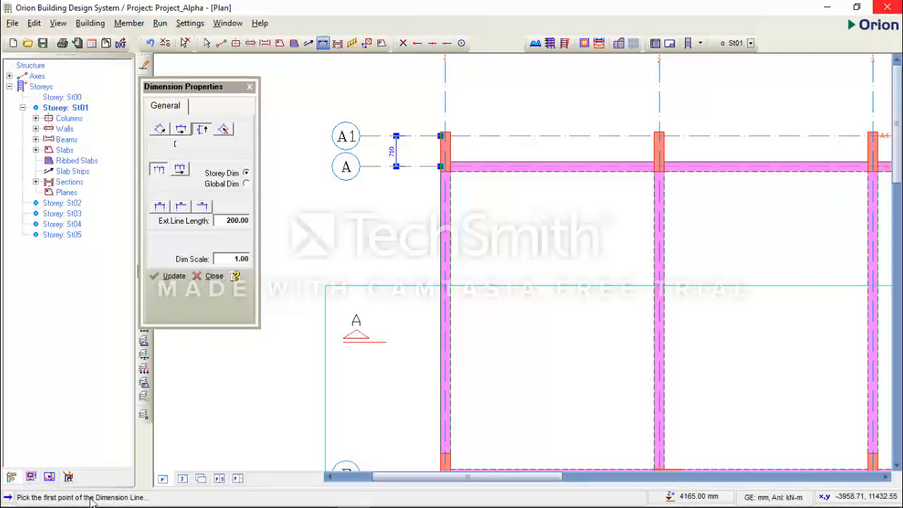
{"action": "scroll", "coordinate": [431, 165], "scroll_direction": "up", "scroll_amount": 1}
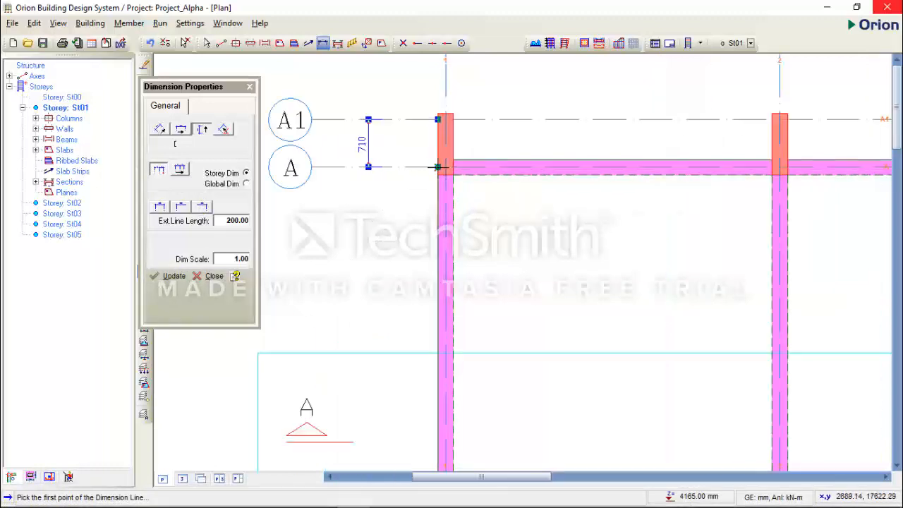
{"action": "scroll", "coordinate": [434, 185], "scroll_direction": "down", "scroll_amount": 2}
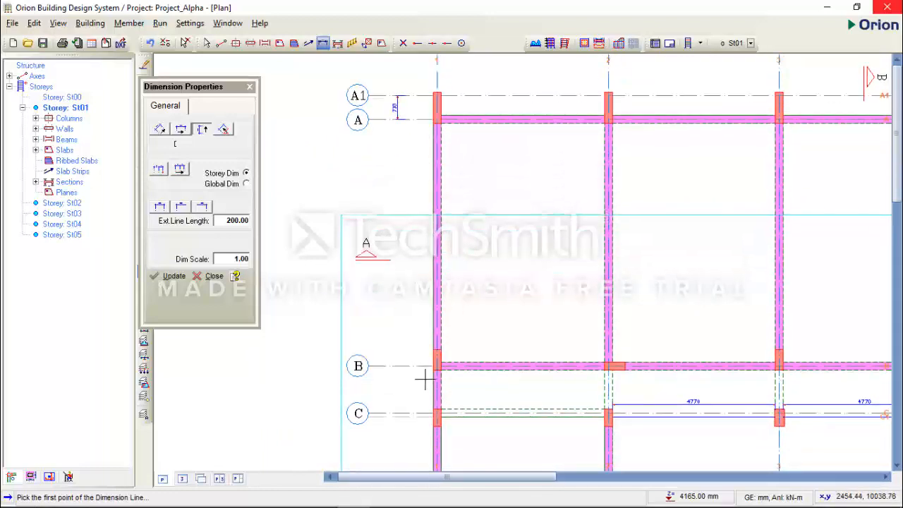
Add a vertical dimension between axes A and B on grid line 1, aligned with the A1–A dimension
{"action": "scroll", "coordinate": [434, 96], "scroll_direction": "up", "scroll_amount": 1}
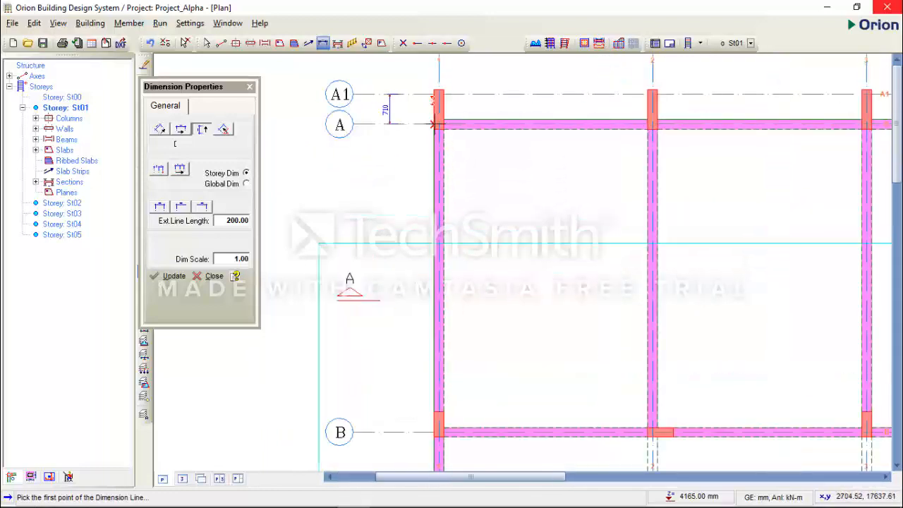
{"action": "left_click", "coordinate": [434, 125]}
{"action": "middle_click_drag", "start_coordinate": [436, 433], "coordinate": [433, 366]}
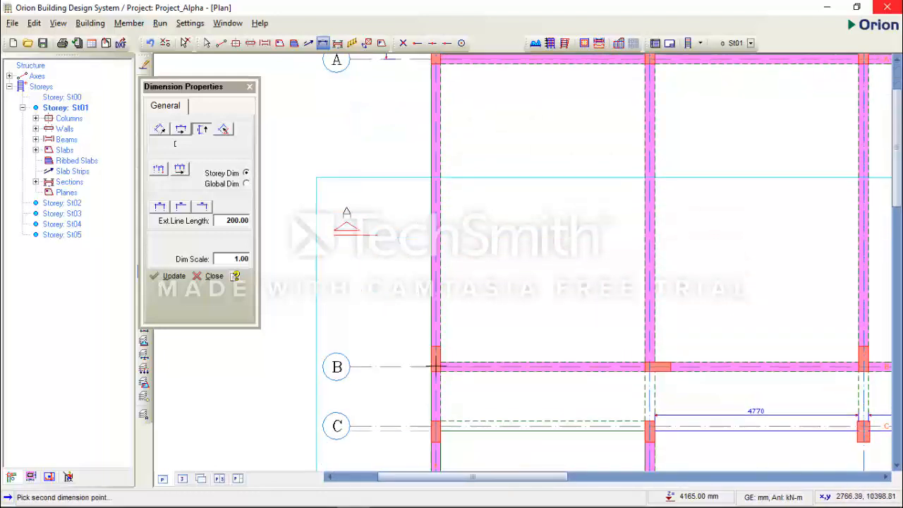
{"action": "left_click", "coordinate": [434, 366]}
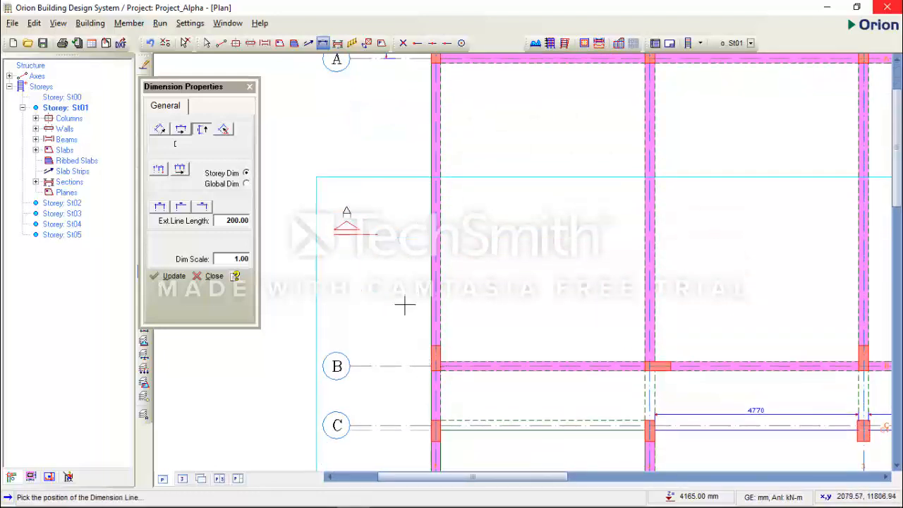
{"action": "middle_click_drag", "start_coordinate": [403, 298], "coordinate": [403, 393]}
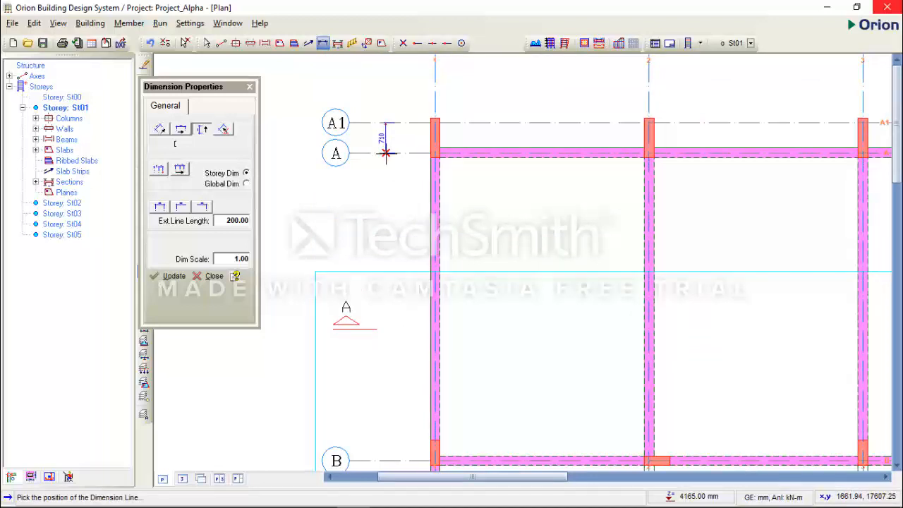
{"action": "left_click", "coordinate": [386, 153]}
Add a vertical dimension between axes B and C on grid line 1, in line with the A–B dimension
{"action": "middle_click_drag", "start_coordinate": [387, 324], "coordinate": [381, 226]}
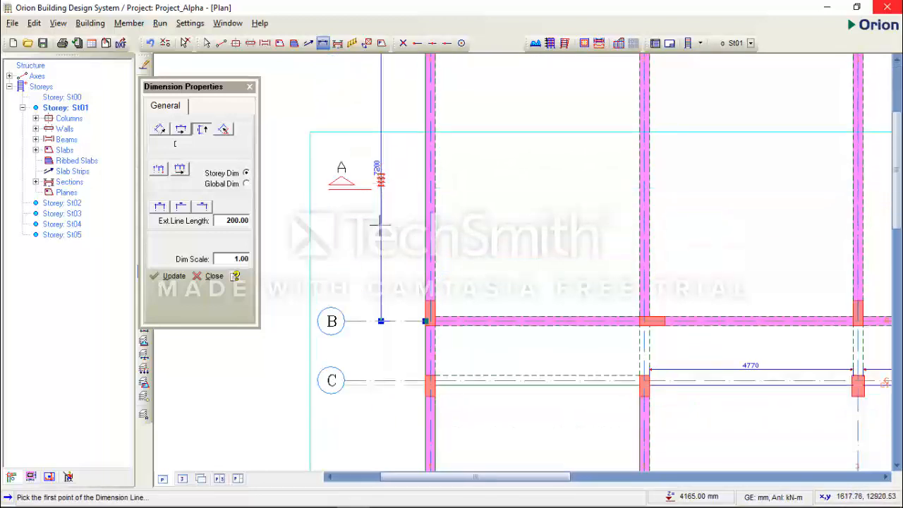
{"action": "middle_click_drag", "start_coordinate": [390, 258], "coordinate": [392, 191]}
{"action": "scroll", "coordinate": [427, 253], "scroll_direction": "up", "scroll_amount": 2}
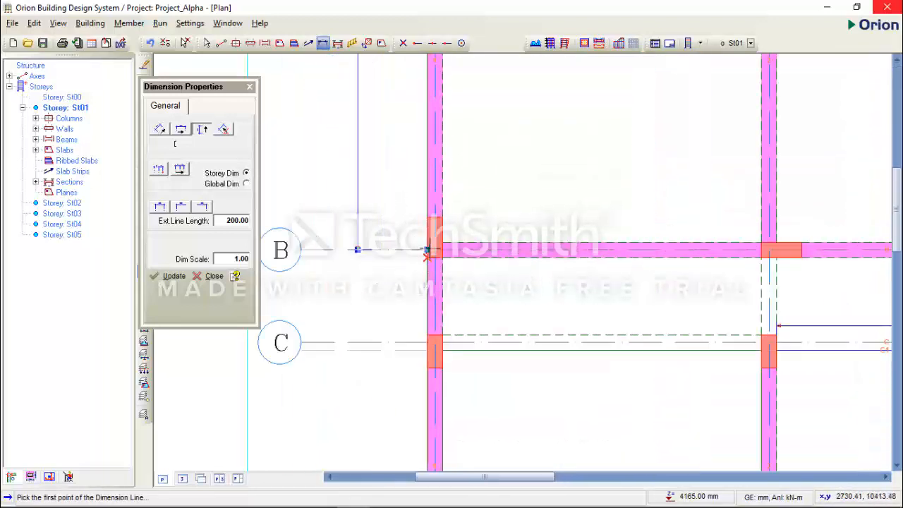
{"action": "scroll", "coordinate": [427, 252], "scroll_direction": "down", "scroll_amount": 1}
{"action": "scroll", "coordinate": [427, 250], "scroll_direction": "up", "scroll_amount": 1}
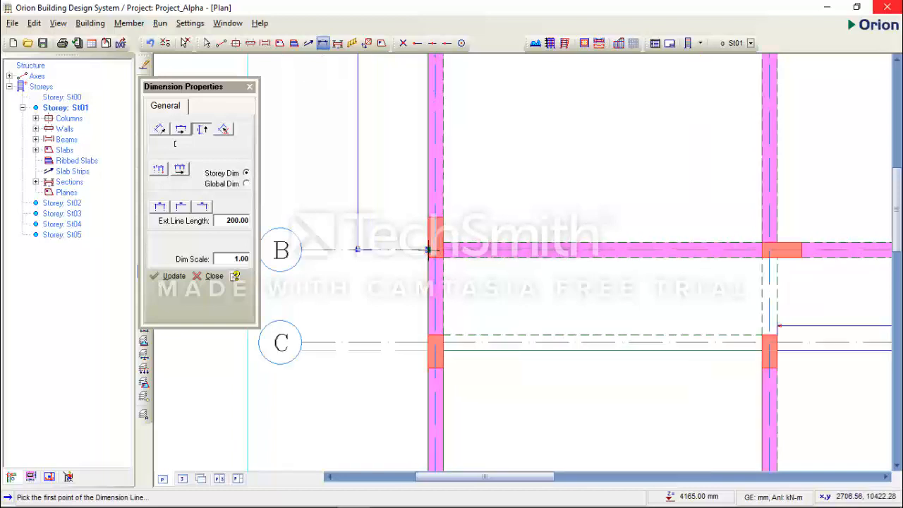
{"action": "left_click", "coordinate": [428, 249]}
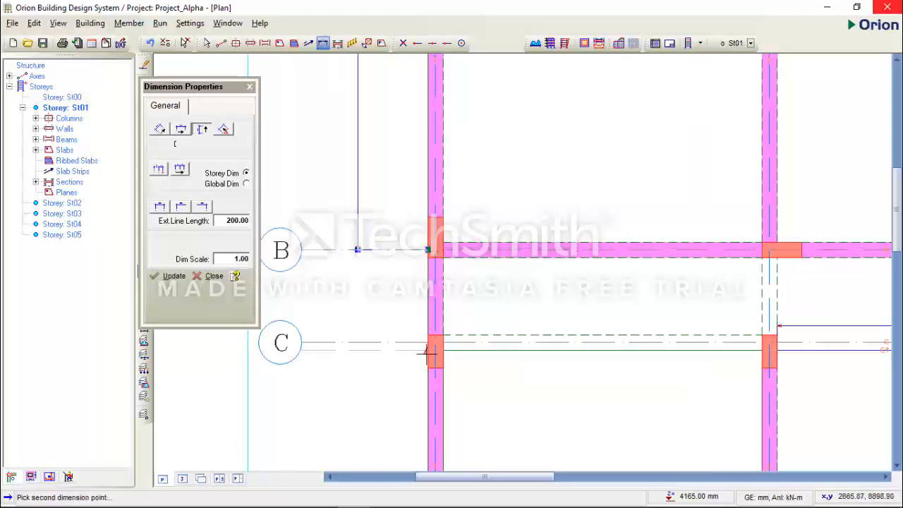
{"action": "left_click", "coordinate": [426, 343]}
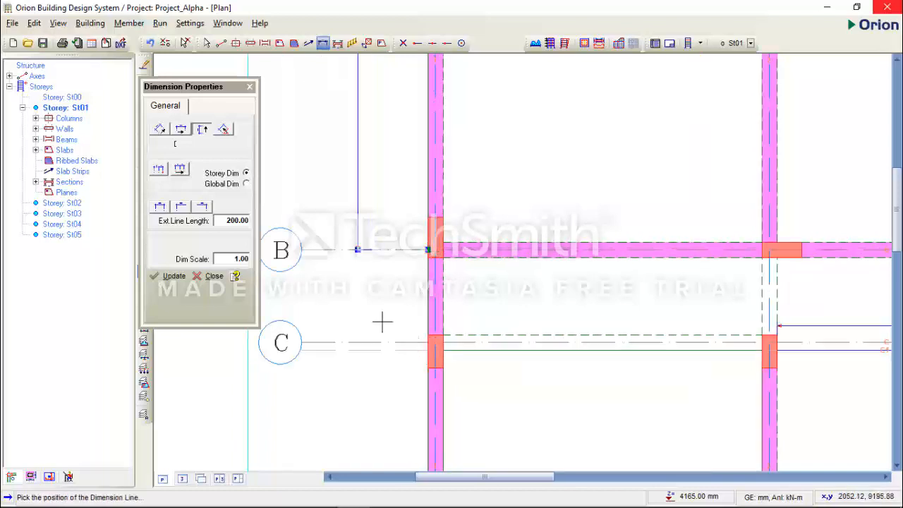
{"action": "left_click", "coordinate": [357, 250]}
Add a vertical dimension between axes C and D on grid line 1, in line with the B–C dimension
{"action": "scroll", "coordinate": [402, 258], "scroll_direction": "down", "scroll_amount": 1}
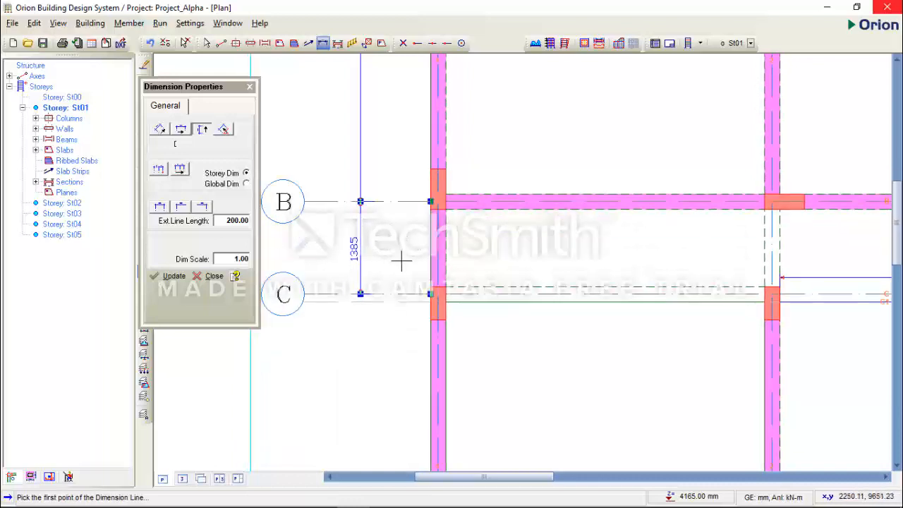
{"action": "scroll", "coordinate": [405, 320], "scroll_direction": "down", "scroll_amount": 4}
{"action": "scroll", "coordinate": [405, 320], "scroll_direction": "up", "scroll_amount": 5}
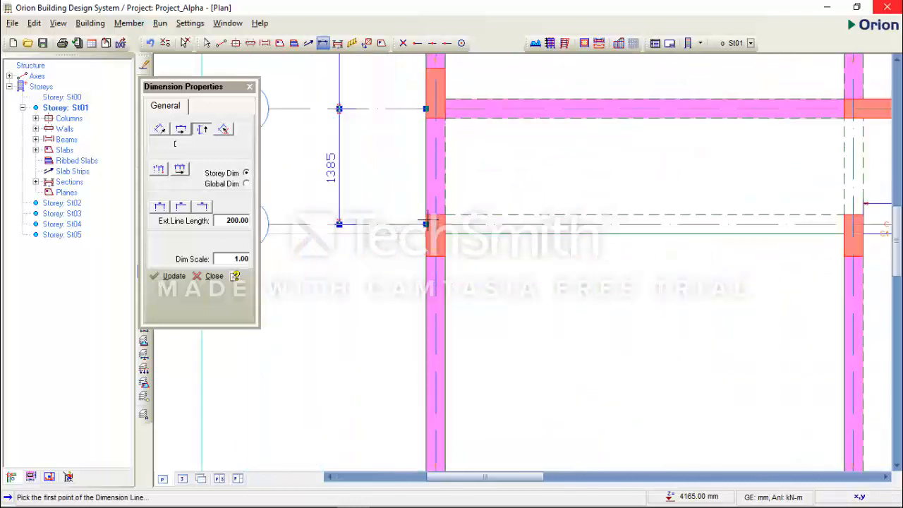
{"action": "scroll", "coordinate": [428, 222], "scroll_direction": "down", "scroll_amount": 2}
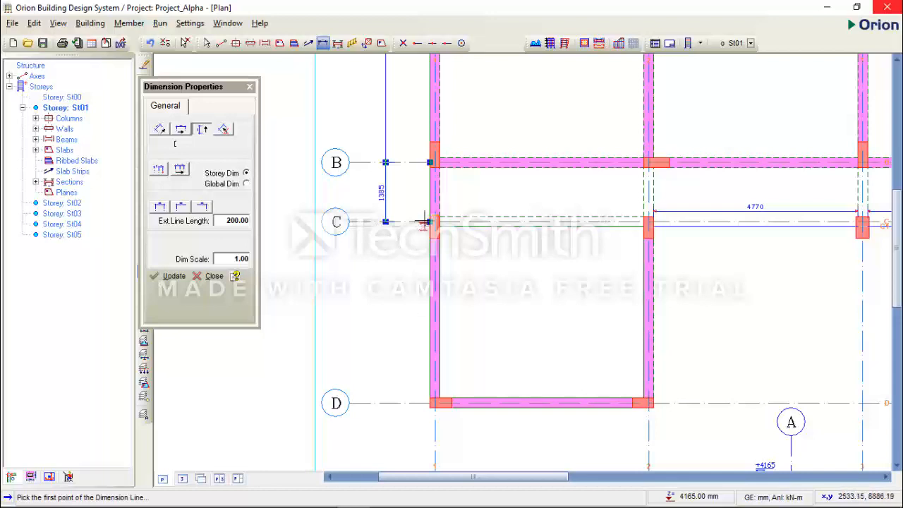
{"action": "scroll", "coordinate": [423, 224], "scroll_direction": "up", "scroll_amount": 2}
{"action": "left_click", "coordinate": [423, 227]}
{"action": "scroll", "coordinate": [423, 227], "scroll_direction": "down", "scroll_amount": 2}
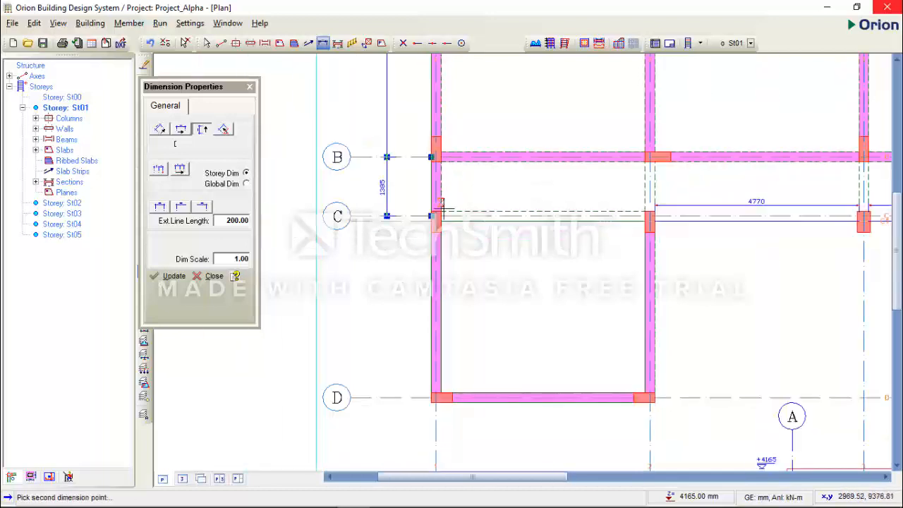
{"action": "scroll", "coordinate": [429, 397], "scroll_direction": "up", "scroll_amount": 1}
{"action": "left_click", "coordinate": [433, 399]}
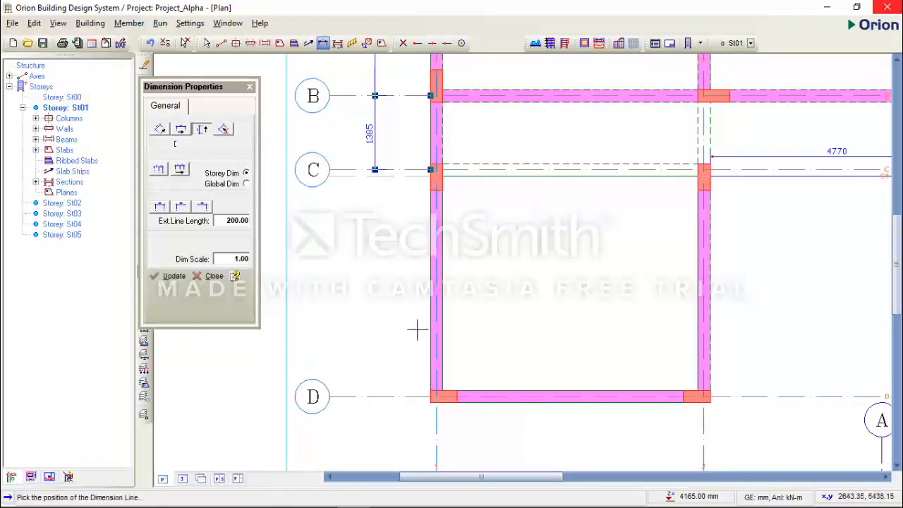
{"action": "left_click", "coordinate": [374, 169]}
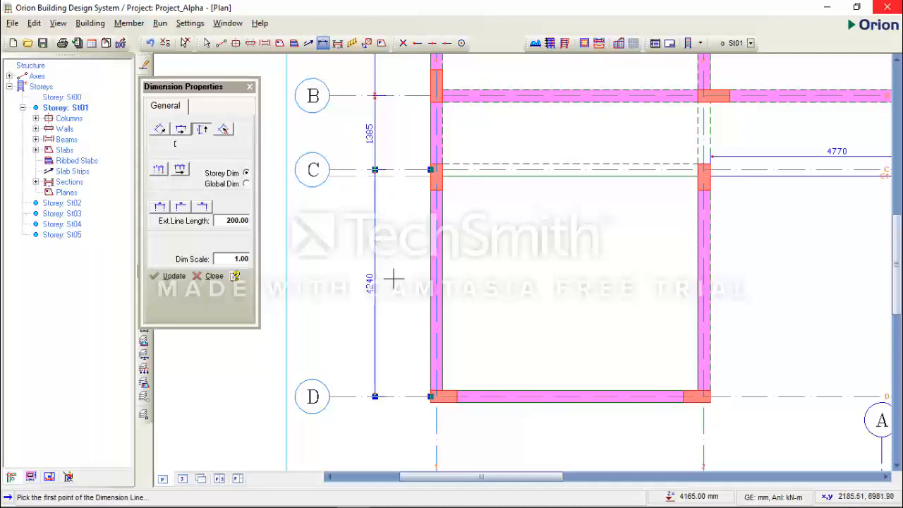
Add a horizontal storey dimension between axes 1 and 2 at axis A1, placed between the columns and the axis balloons
{"action": "scroll", "coordinate": [385, 283], "scroll_direction": "down", "scroll_amount": 3}
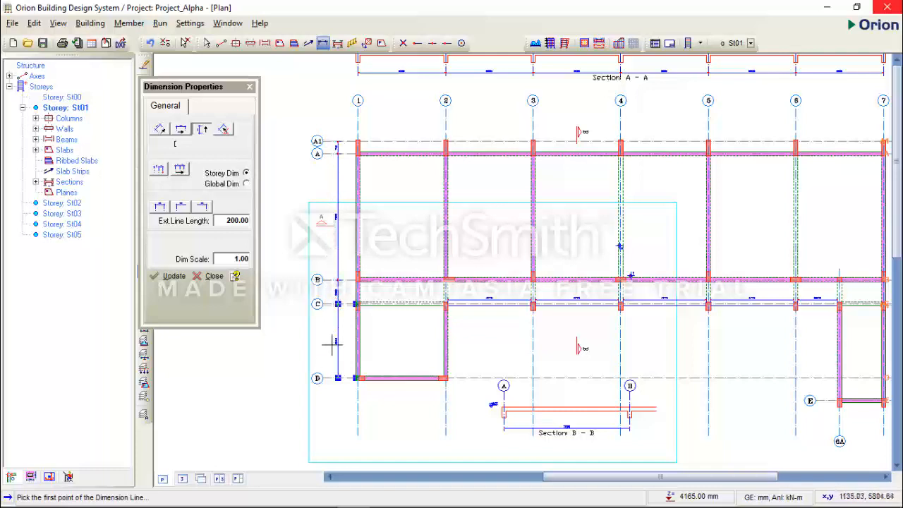
{"action": "middle_click_drag", "start_coordinate": [328, 339], "coordinate": [315, 354]}
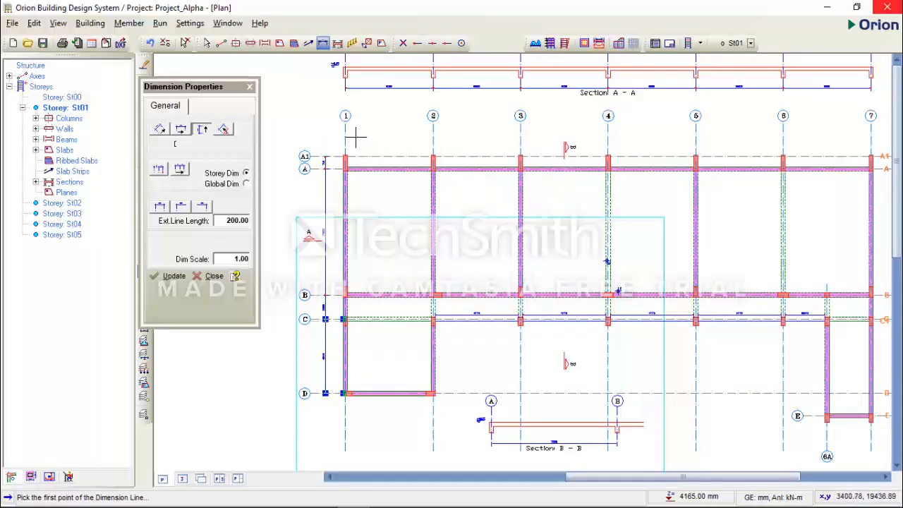
{"action": "left_click", "coordinate": [181, 129]}
{"action": "scroll", "coordinate": [344, 150], "scroll_direction": "up", "scroll_amount": 2}
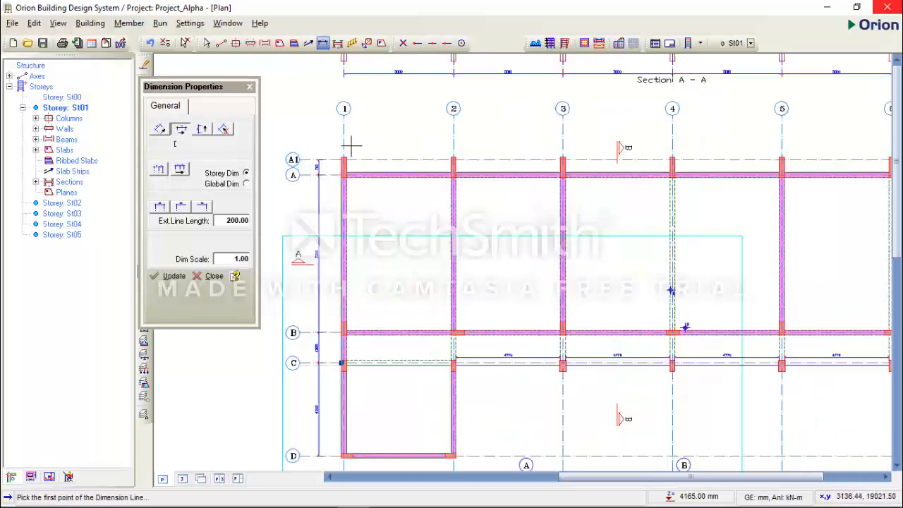
{"action": "left_click", "coordinate": [342, 161]}
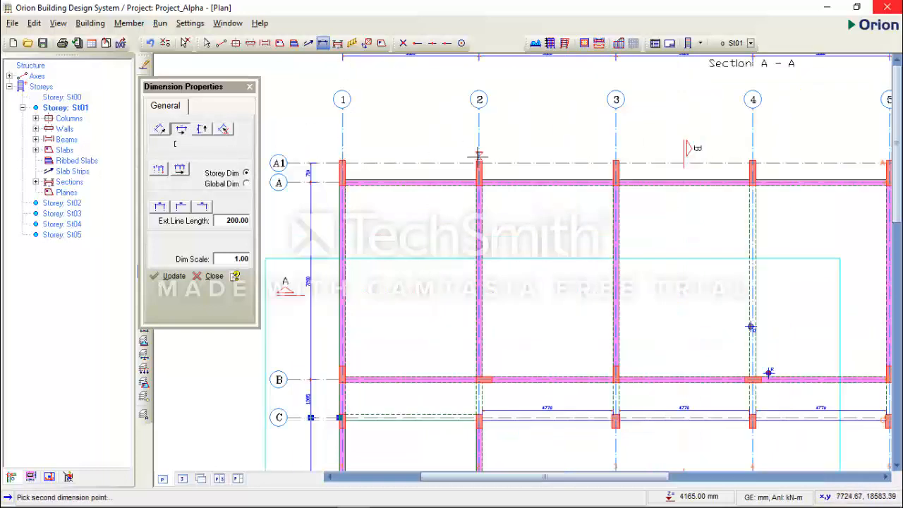
{"action": "left_click", "coordinate": [479, 162]}
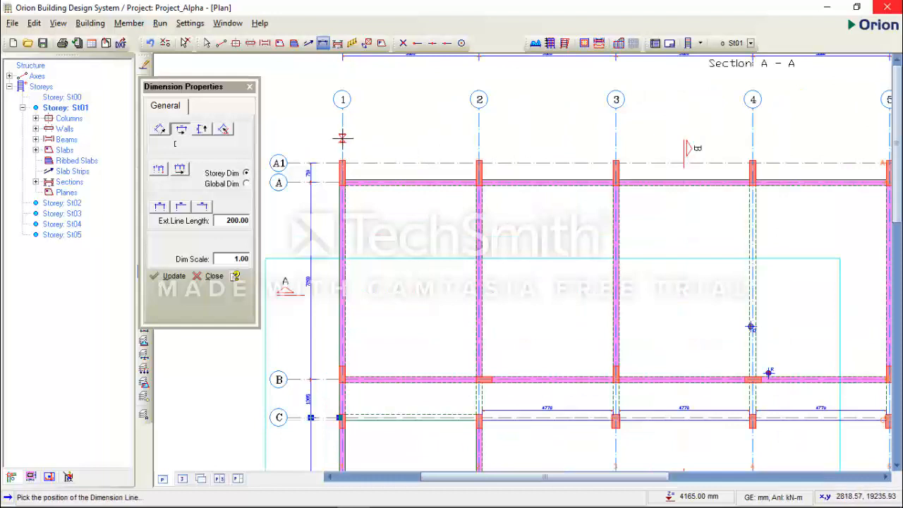
{"action": "left_click", "coordinate": [342, 138]}
{"action": "scroll", "coordinate": [424, 139], "scroll_direction": "up", "scroll_amount": 1}
{"action": "scroll", "coordinate": [376, 154], "scroll_direction": "down", "scroll_amount": 1}
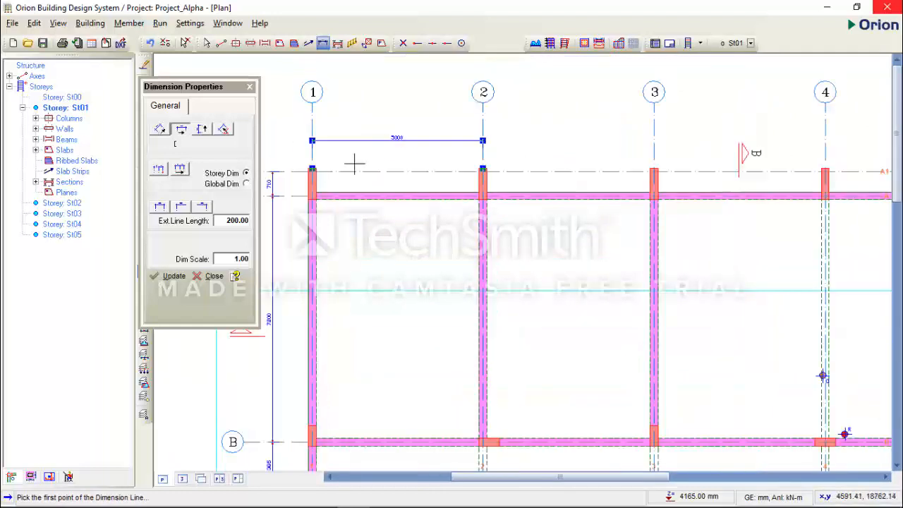
{"action": "left_click", "coordinate": [163, 171]}
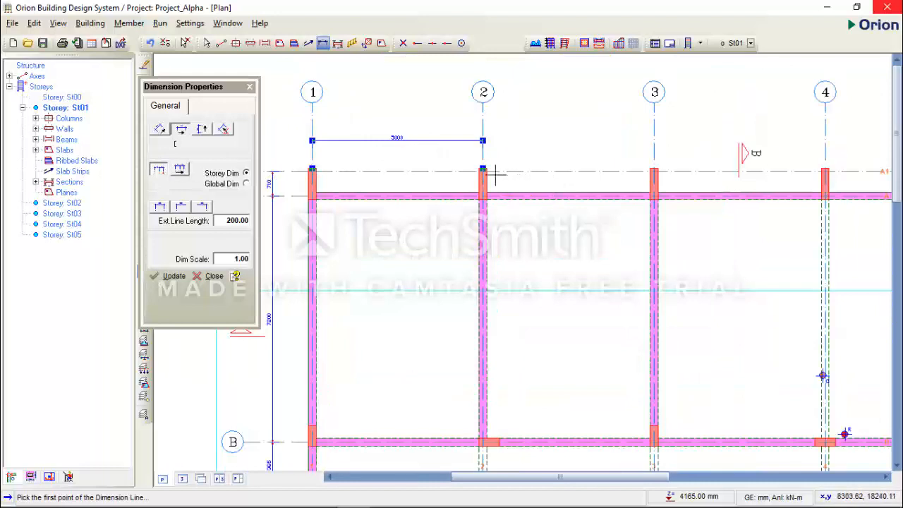
{"action": "scroll", "coordinate": [485, 171], "scroll_direction": "up", "scroll_amount": 2}
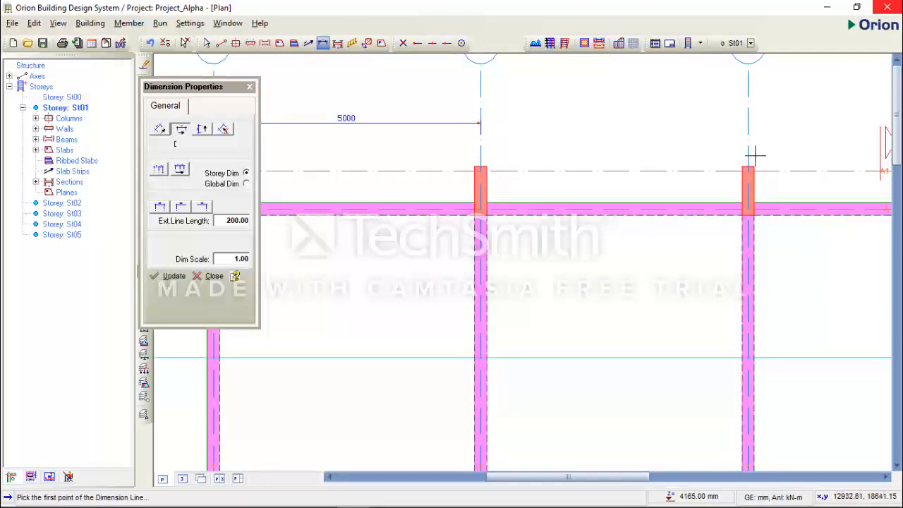
{"action": "scroll", "coordinate": [748, 167], "scroll_direction": "down", "scroll_amount": 2}
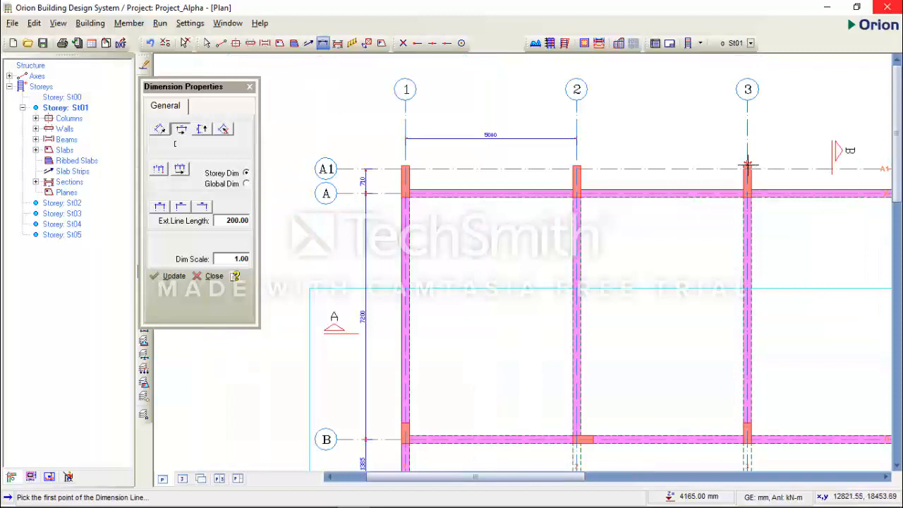
{"action": "left_click", "coordinate": [748, 167]}
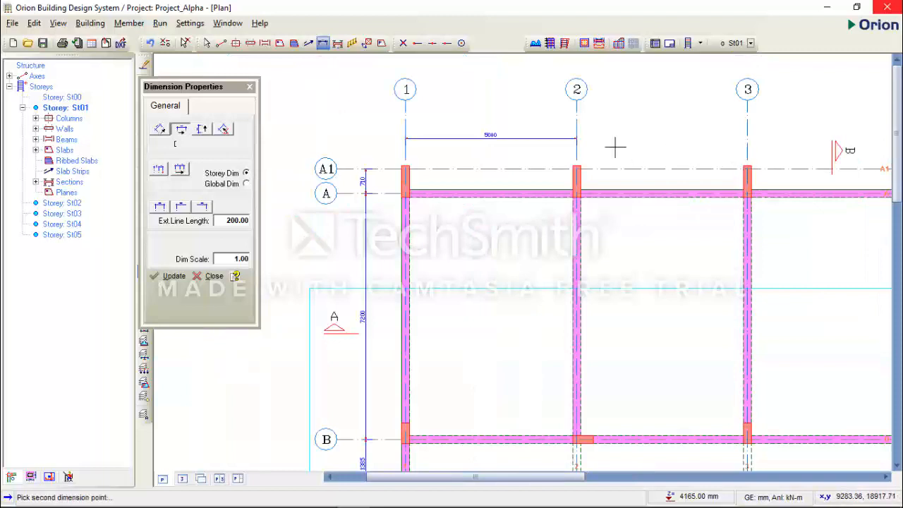
{"action": "left_click", "coordinate": [576, 138]}
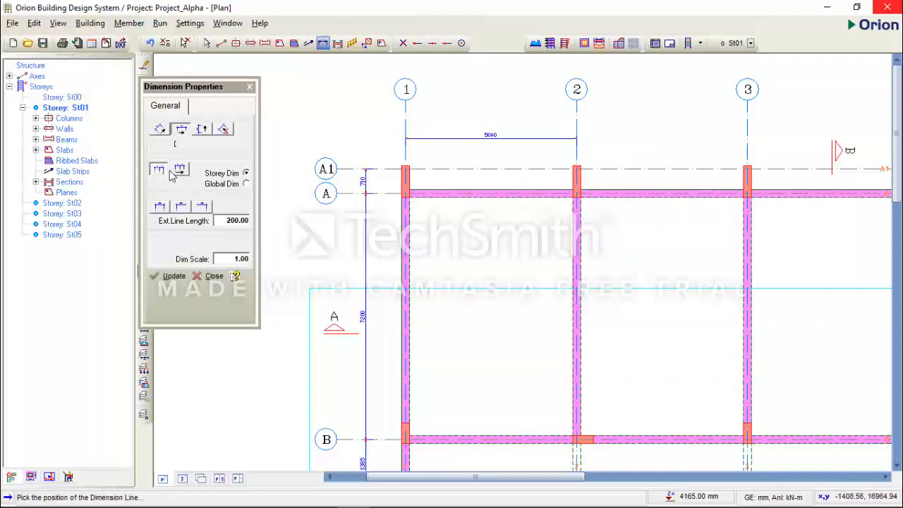
{"action": "key", "text": "Escape"}
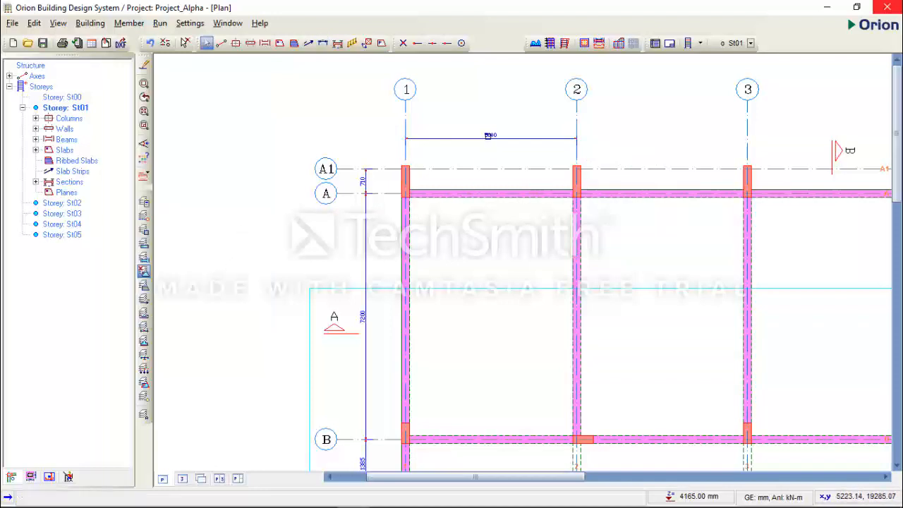
Open the properties of the dimension between axes 1 and 2 and try to continue it from its axis 2 end point
{"action": "left_click", "coordinate": [487, 135]}
{"action": "right_click", "coordinate": [493, 147]}
{"action": "key", "text": "Escape"}
{"action": "key", "text": "Escape"}
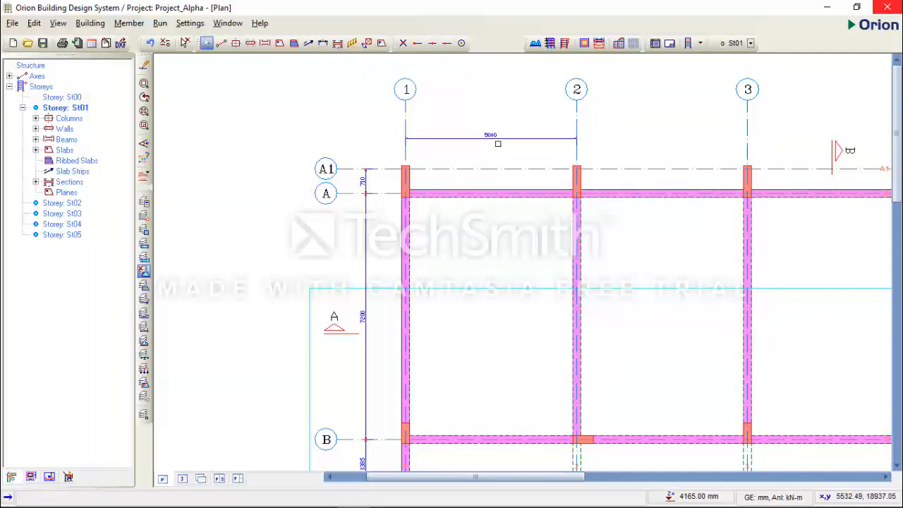
{"action": "left_click", "coordinate": [498, 141]}
{"action": "right_click", "coordinate": [501, 149]}
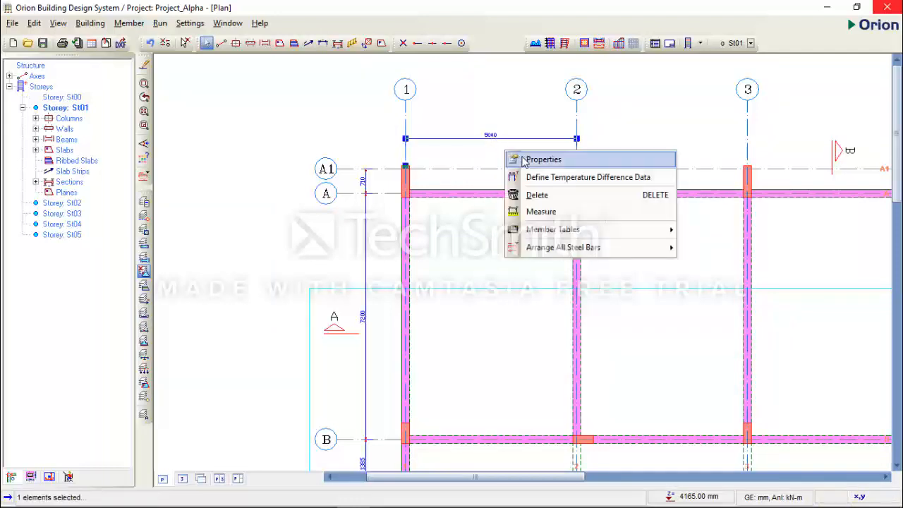
{"action": "left_click", "coordinate": [528, 161]}
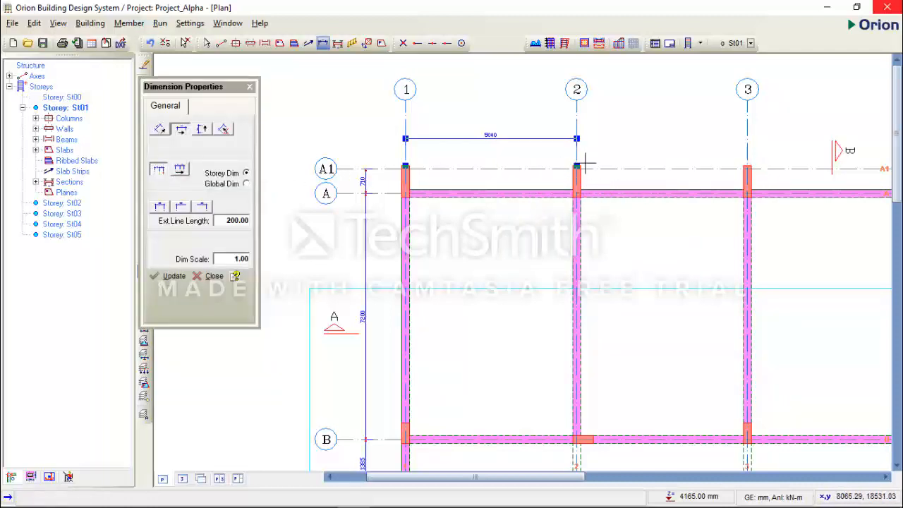
{"action": "scroll", "coordinate": [579, 164], "scroll_direction": "up", "scroll_amount": 1}
{"action": "middle_click_drag", "start_coordinate": [579, 165], "coordinate": [534, 165]}
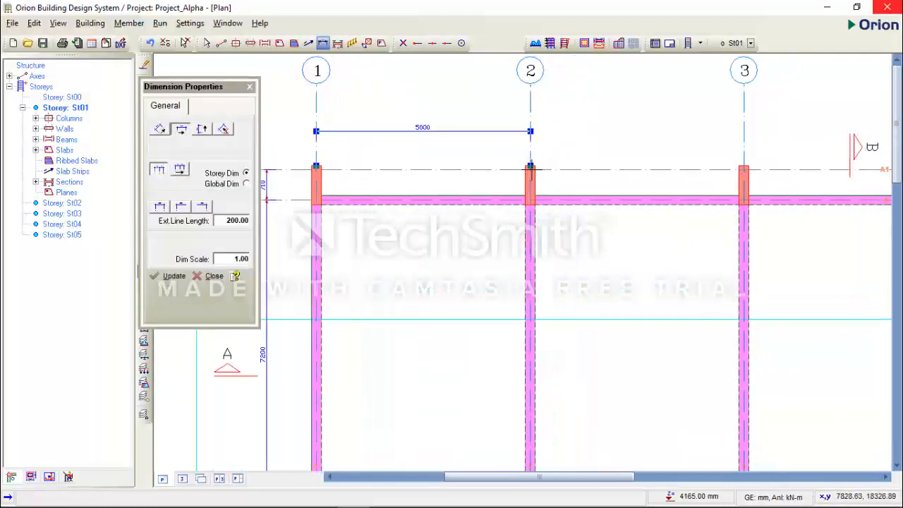
{"action": "left_click", "coordinate": [531, 166]}
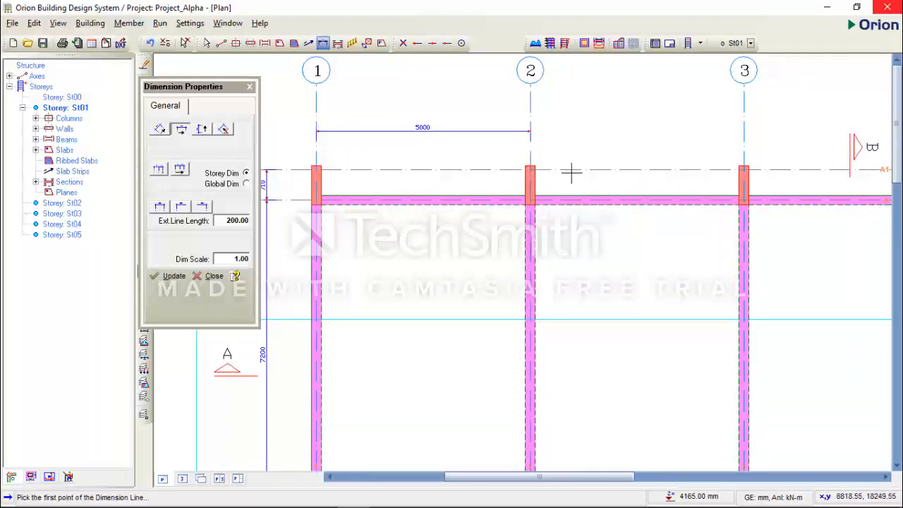
Add a horizontal dimension between axes 2 and 3 at axis A1, in line with the 1–2 dimension
{"action": "scroll", "coordinate": [572, 172], "scroll_direction": "down", "scroll_amount": 1}
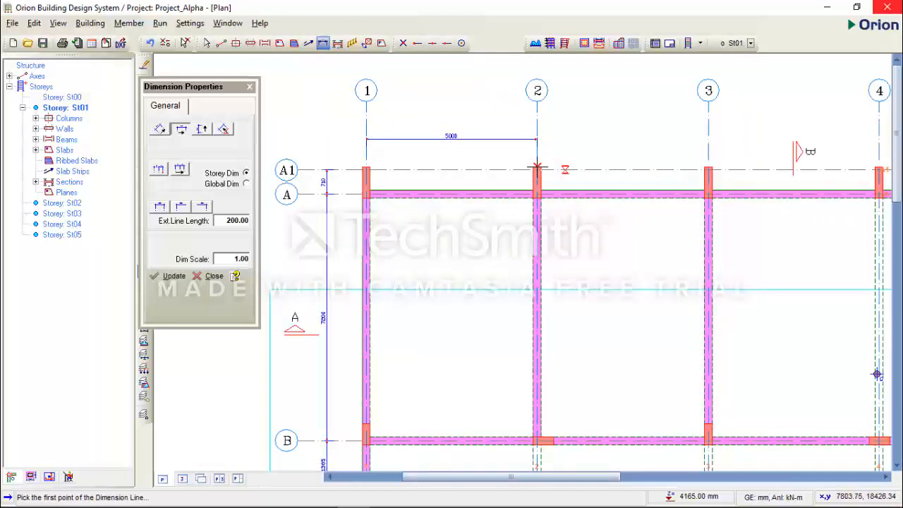
{"action": "left_click", "coordinate": [536, 168]}
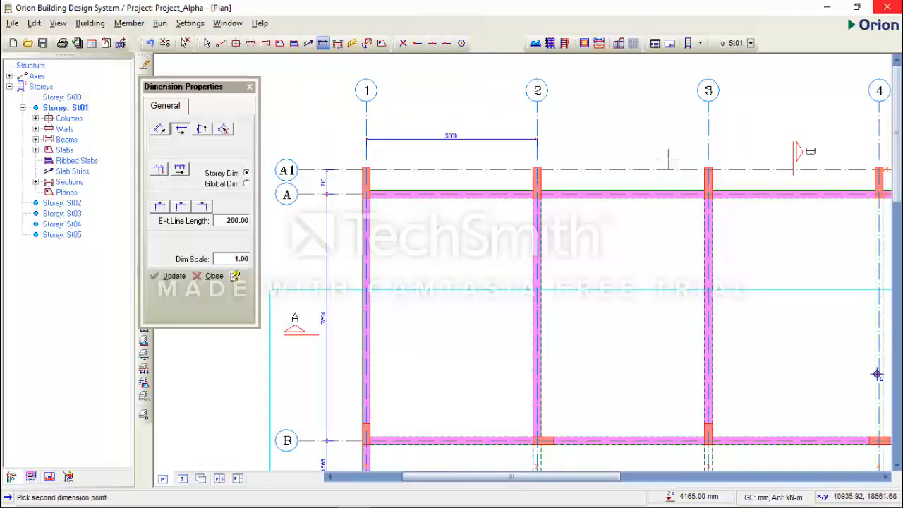
{"action": "left_click", "coordinate": [708, 169]}
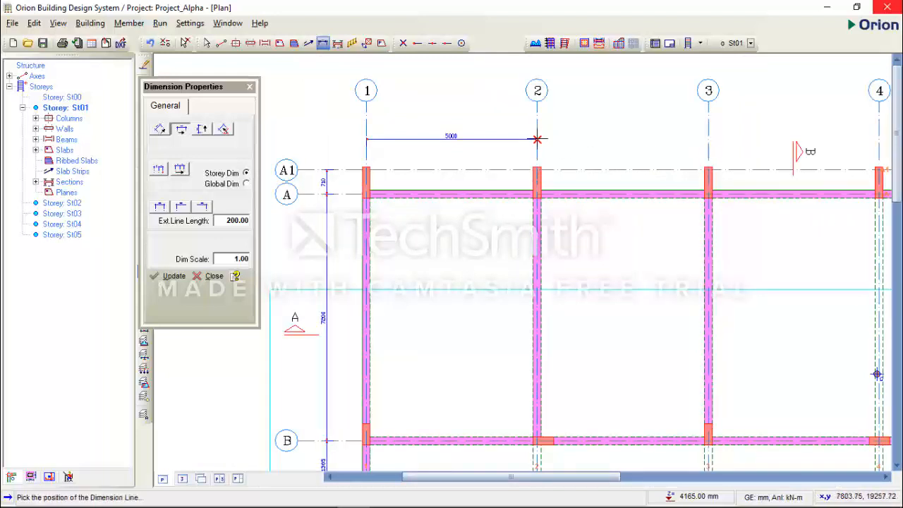
{"action": "left_click", "coordinate": [537, 139]}
Add a horizontal dimension between axes 3 and 4 at axis A1, in line with the 2–3 dimension
{"action": "scroll", "coordinate": [476, 177], "scroll_direction": "down", "scroll_amount": 1}
{"action": "scroll", "coordinate": [518, 169], "scroll_direction": "up", "scroll_amount": 1}
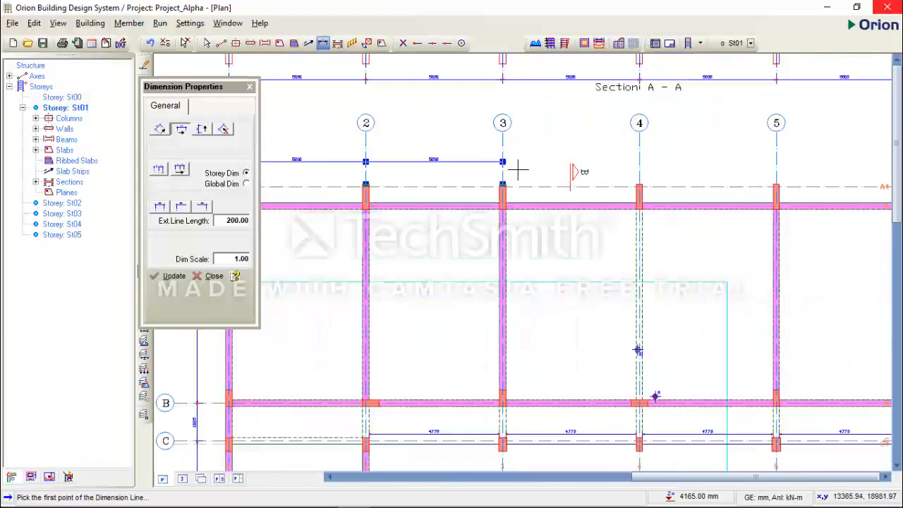
{"action": "scroll", "coordinate": [511, 177], "scroll_direction": "up", "scroll_amount": 1}
{"action": "scroll", "coordinate": [501, 175], "scroll_direction": "down", "scroll_amount": 1}
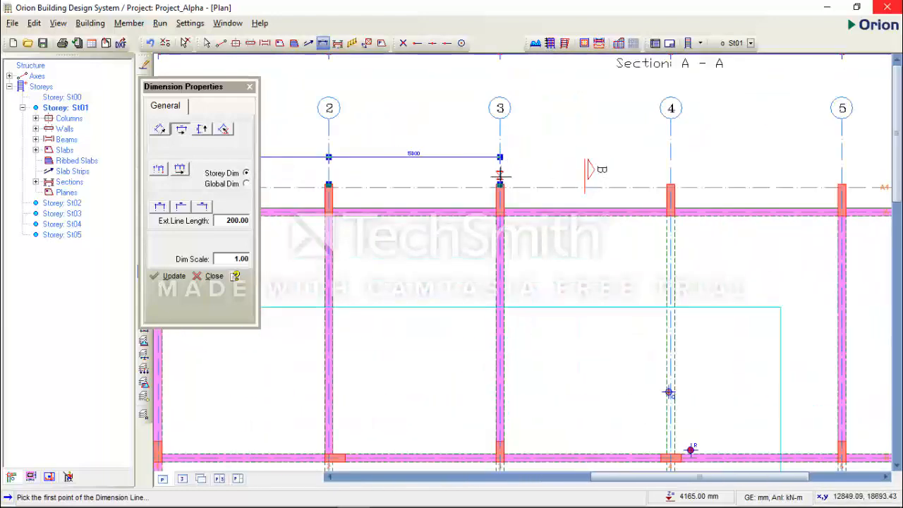
{"action": "scroll", "coordinate": [498, 177], "scroll_direction": "up", "scroll_amount": 2}
{"action": "scroll", "coordinate": [499, 184], "scroll_direction": "down", "scroll_amount": 1}
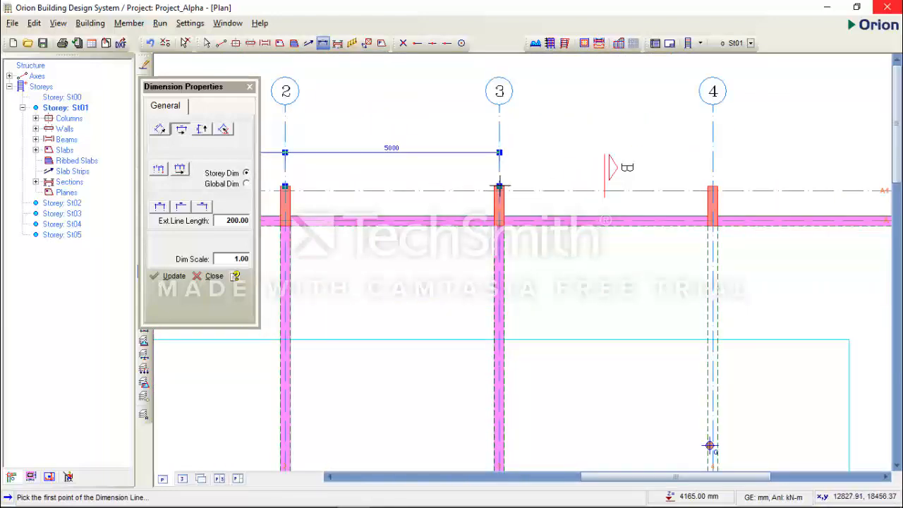
{"action": "left_click", "coordinate": [499, 184]}
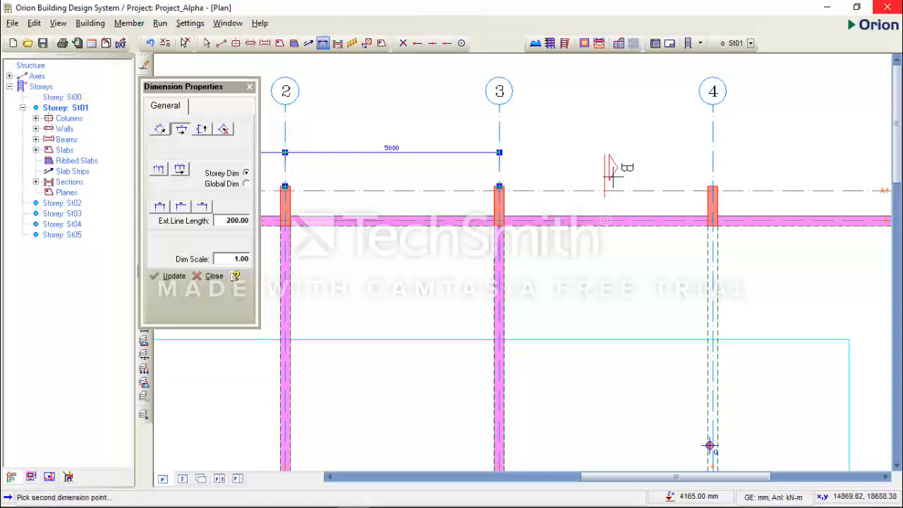
{"action": "left_click", "coordinate": [713, 185]}
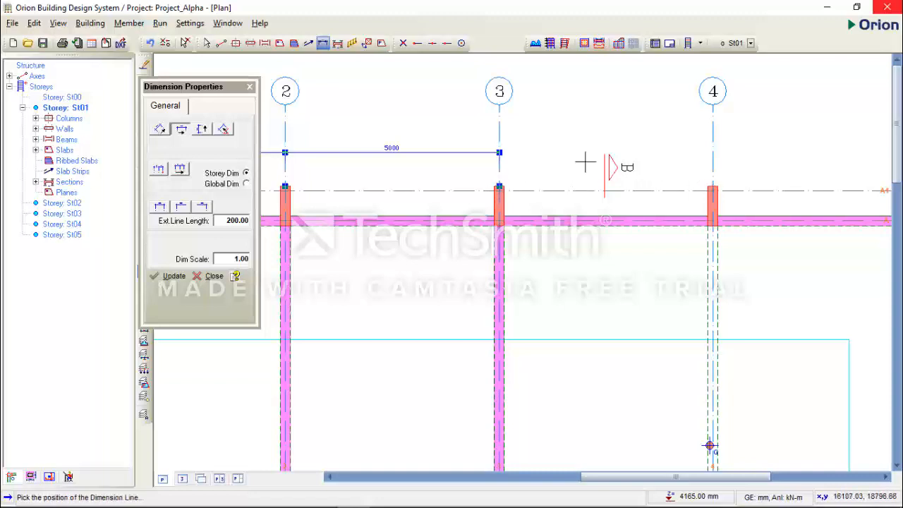
{"action": "left_click", "coordinate": [499, 153]}
Add a horizontal dimension between axes 4 and 5 at axis A1, in line with the 3–4 dimension
{"action": "scroll", "coordinate": [578, 177], "scroll_direction": "down", "scroll_amount": 2}
{"action": "scroll", "coordinate": [537, 188], "scroll_direction": "up", "scroll_amount": 2}
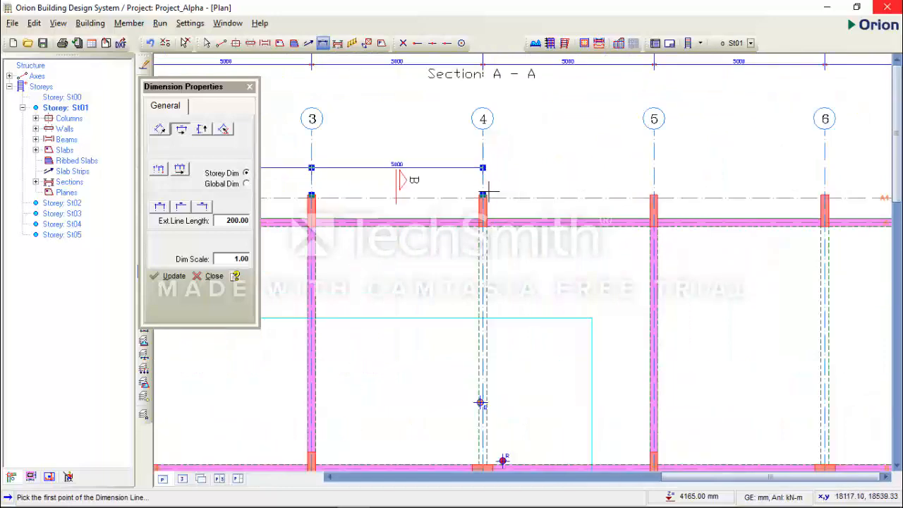
{"action": "scroll", "coordinate": [489, 189], "scroll_direction": "up", "scroll_amount": 1}
{"action": "left_click", "coordinate": [482, 196]}
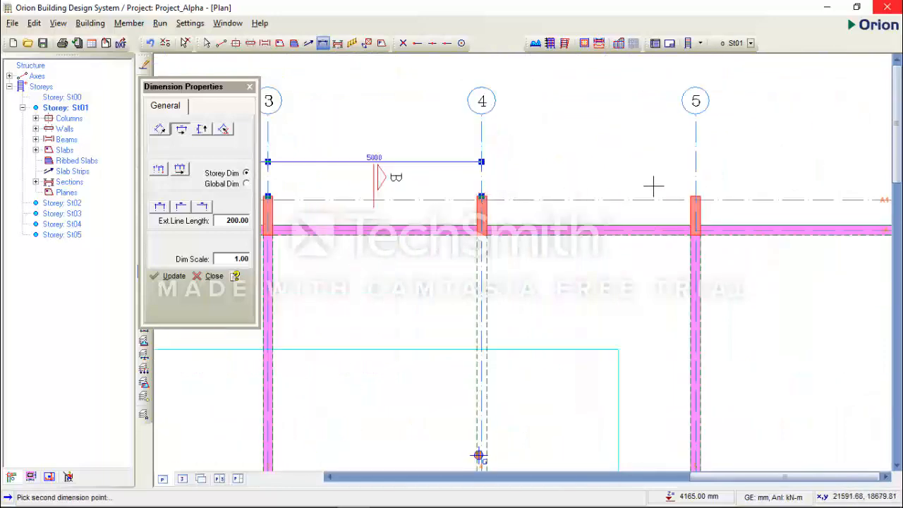
{"action": "left_click", "coordinate": [695, 197]}
{"action": "left_click", "coordinate": [480, 162]}
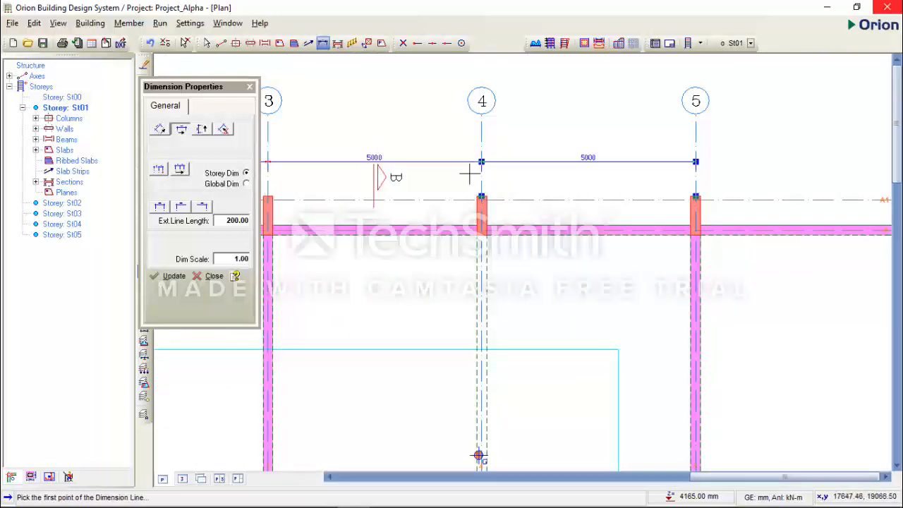
Add a horizontal dimension between axes 5 and 6 at axis A1, in line with the 4–5 dimension
{"action": "scroll", "coordinate": [470, 173], "scroll_direction": "down", "scroll_amount": 1}
{"action": "scroll", "coordinate": [534, 192], "scroll_direction": "up", "scroll_amount": 3}
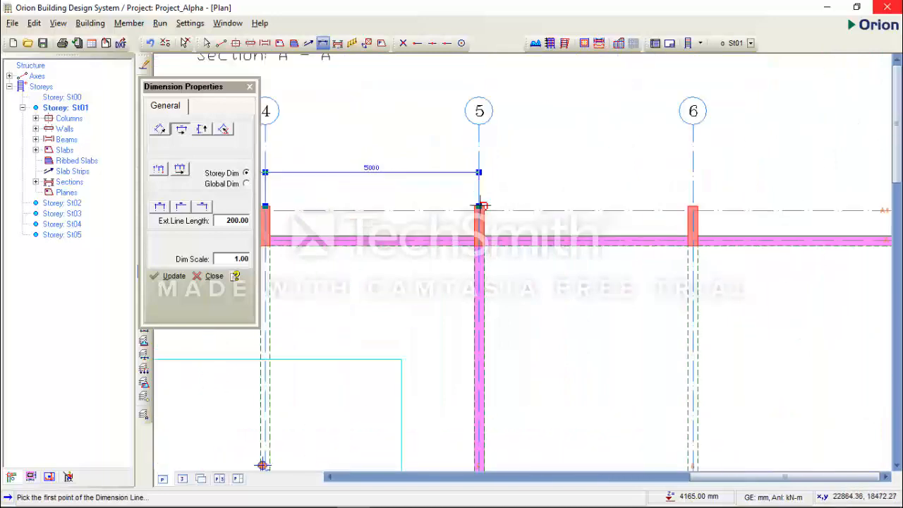
{"action": "left_click", "coordinate": [479, 206]}
{"action": "left_click", "coordinate": [692, 206]}
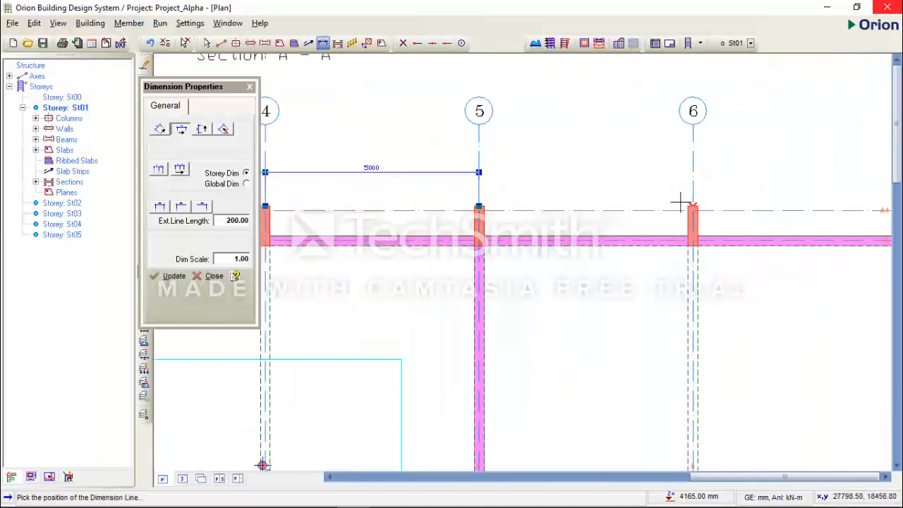
{"action": "left_click", "coordinate": [479, 171]}
Add a horizontal dimension between axes 6 and 7 at axis A1, in line with the 5–6 dimension
{"action": "scroll", "coordinate": [434, 181], "scroll_direction": "down", "scroll_amount": 2}
{"action": "scroll", "coordinate": [574, 191], "scroll_direction": "up", "scroll_amount": 3}
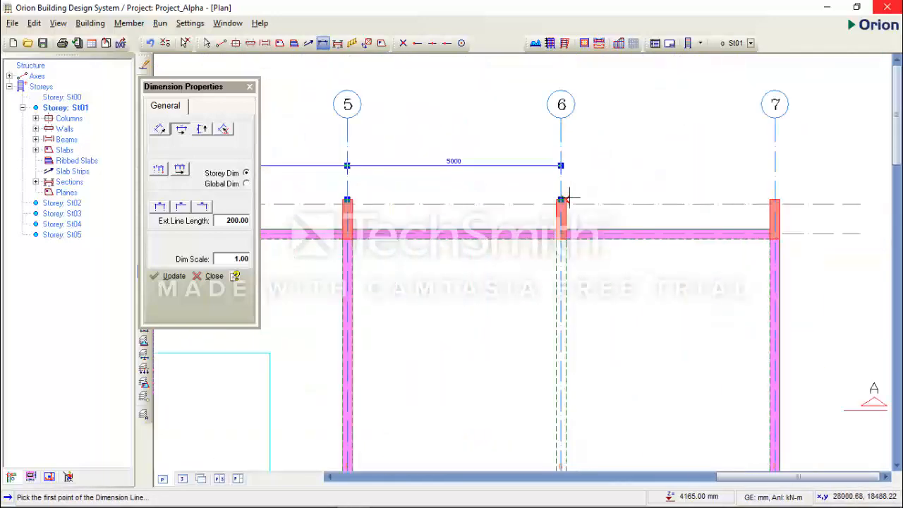
{"action": "left_click", "coordinate": [559, 200]}
{"action": "left_click", "coordinate": [827, 202]}
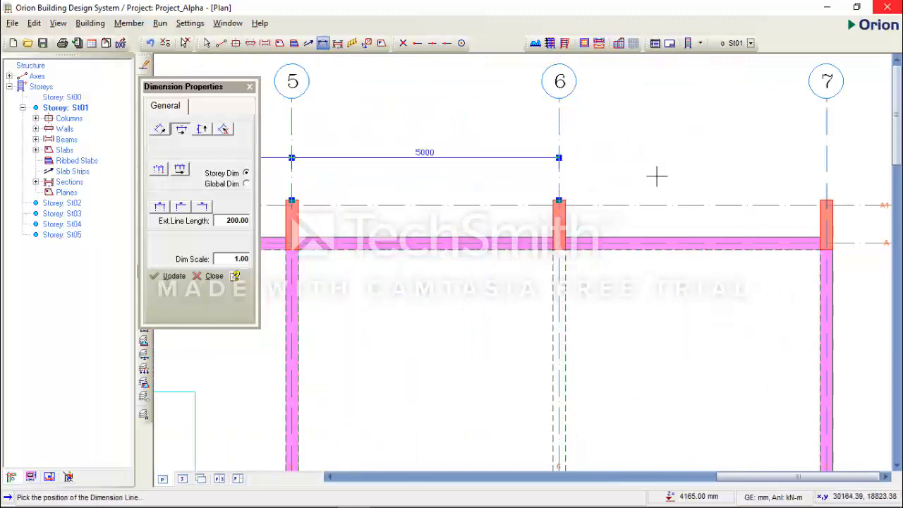
{"action": "left_click", "coordinate": [559, 156]}
Add a horizontal dimension between axes 6A and 7, just below the columns on axis E
{"action": "scroll", "coordinate": [559, 157], "scroll_direction": "down", "scroll_amount": 4}
{"action": "scroll", "coordinate": [591, 235], "scroll_direction": "up", "scroll_amount": 3}
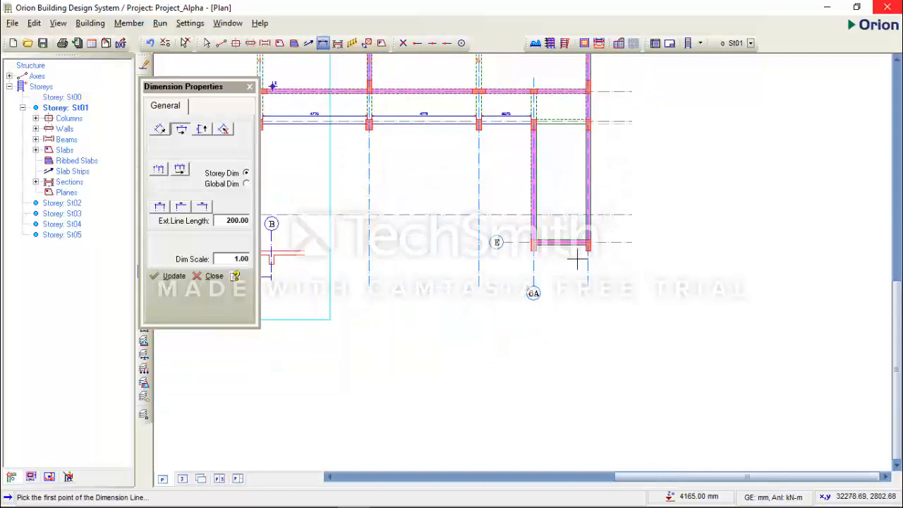
{"action": "scroll", "coordinate": [577, 261], "scroll_direction": "up", "scroll_amount": 2}
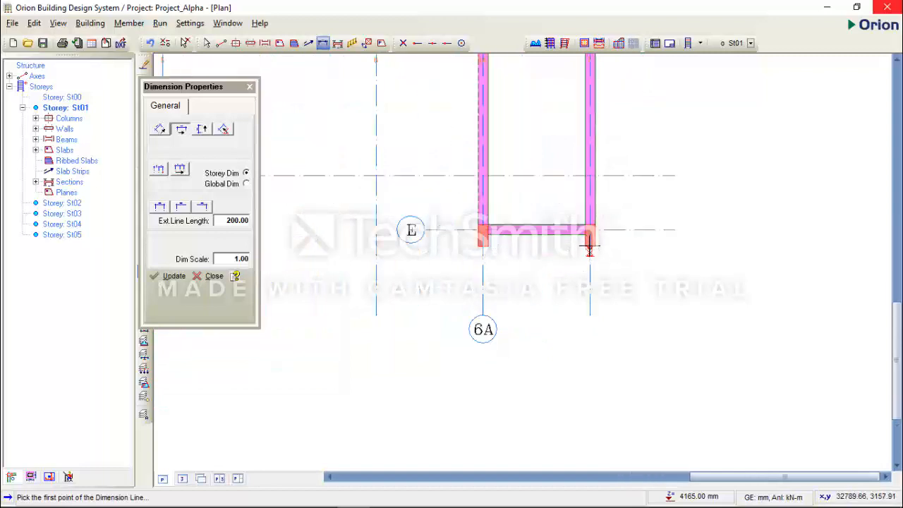
{"action": "scroll", "coordinate": [590, 246], "scroll_direction": "up", "scroll_amount": 1}
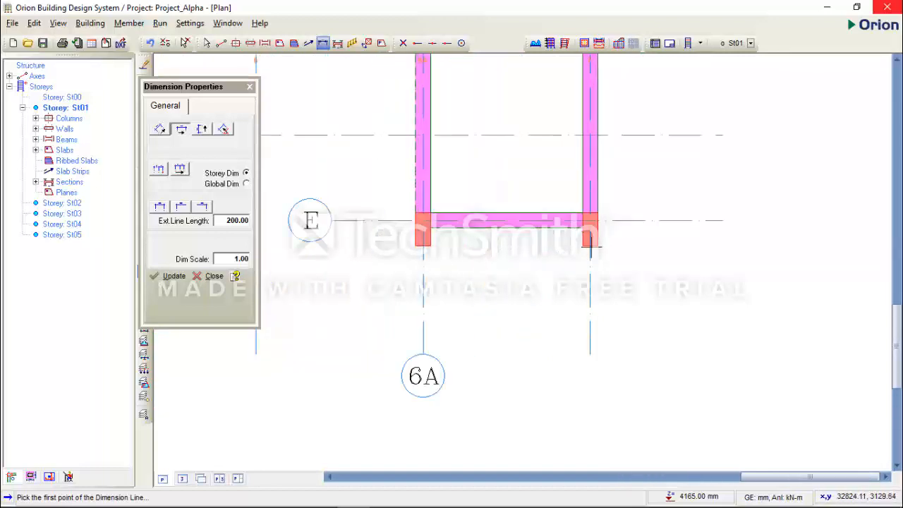
{"action": "scroll", "coordinate": [590, 246], "scroll_direction": "down", "scroll_amount": 1}
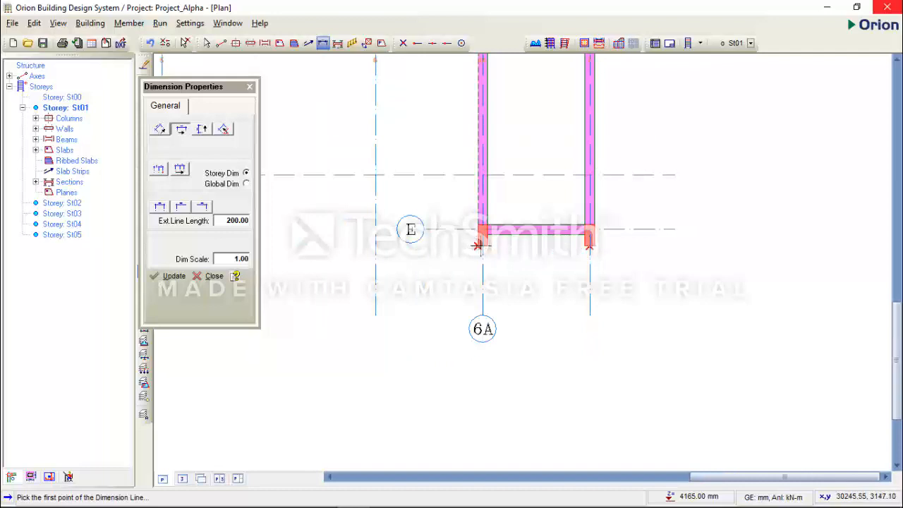
{"action": "left_click", "coordinate": [482, 245]}
{"action": "left_click", "coordinate": [590, 245]}
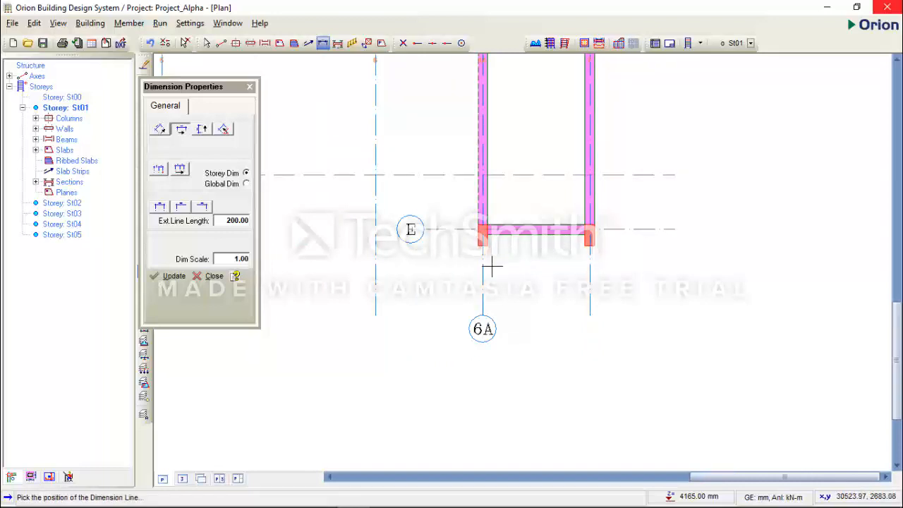
{"action": "left_click", "coordinate": [483, 272]}
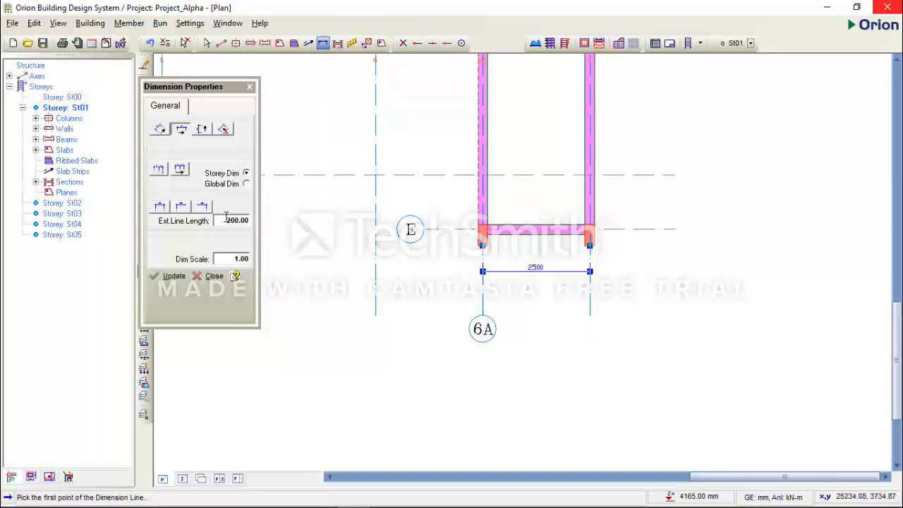
{"action": "left_click", "coordinate": [158, 170]}
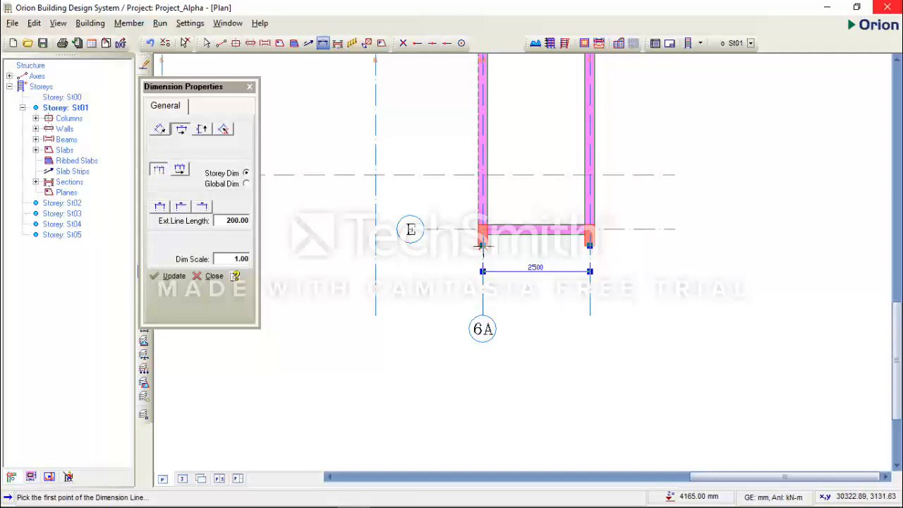
{"action": "left_click_drag", "start_coordinate": [483, 245], "coordinate": [376, 245]}
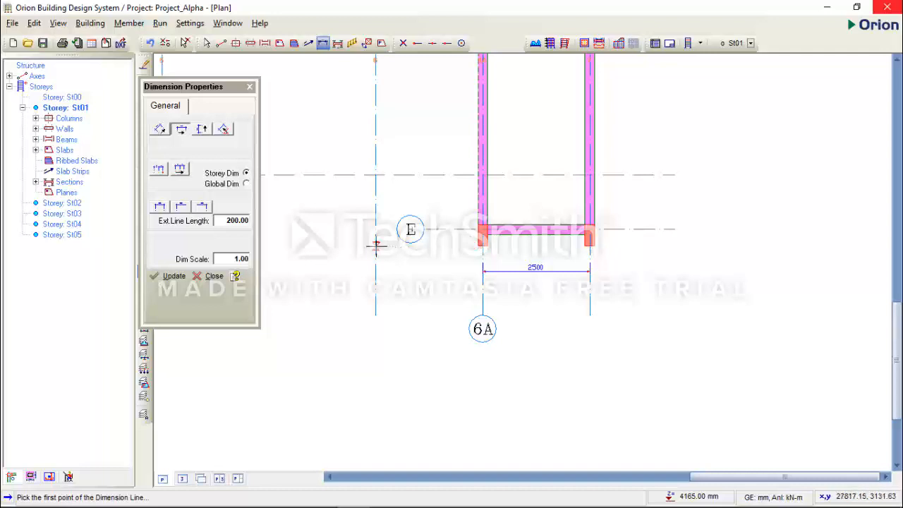
{"action": "left_click", "coordinate": [376, 245]}
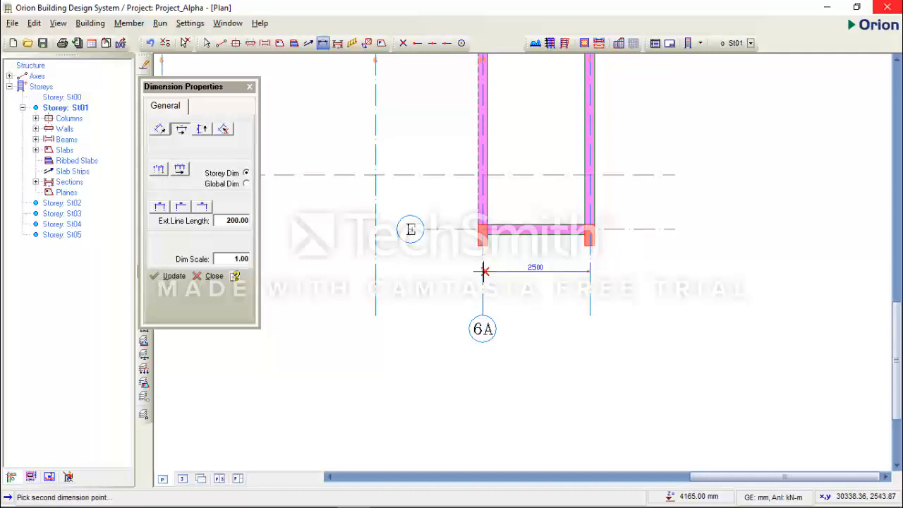
{"action": "left_click", "coordinate": [483, 271]}
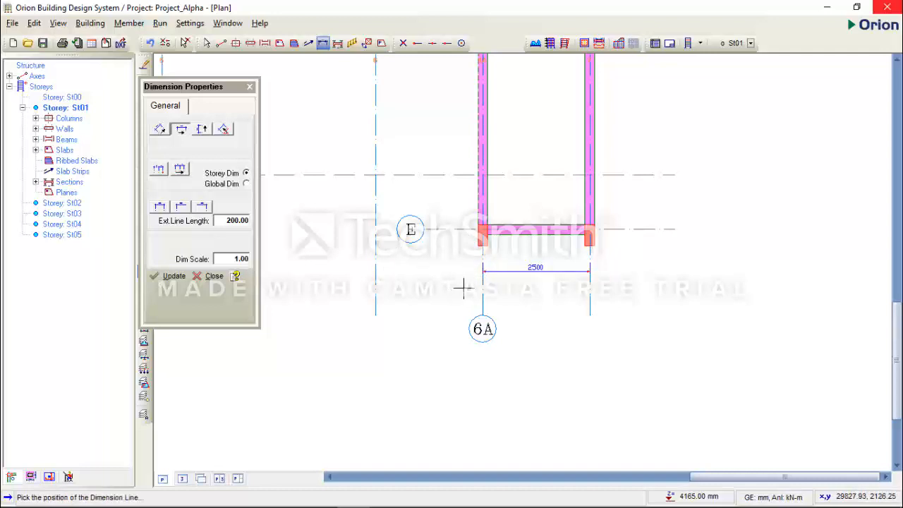
{"action": "key", "text": "Escape"}
{"action": "left_click_drag", "start_coordinate": [502, 254], "coordinate": [475, 226]}
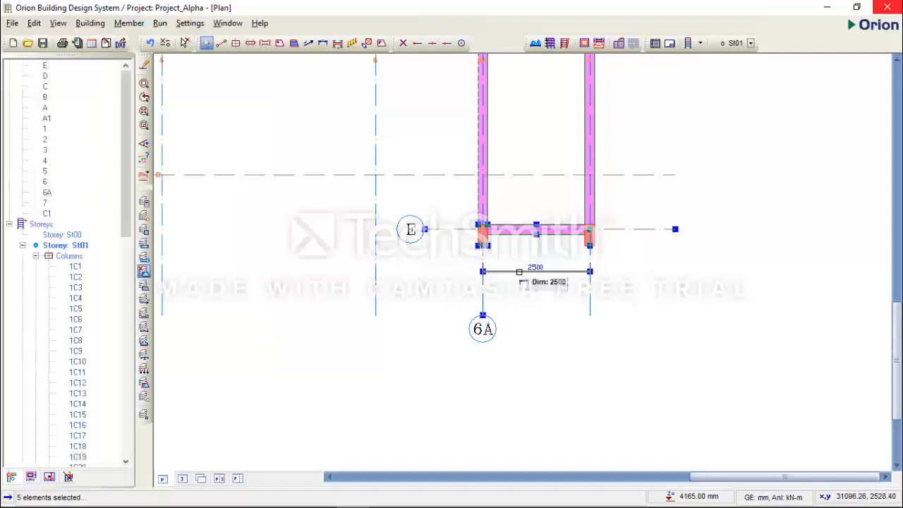
Add a horizontal dimension between axes 6 and 6A below axis E, in line with the 6A–7 dimension
{"action": "left_click", "coordinate": [527, 271]}
{"action": "left_click", "coordinate": [529, 272]}
{"action": "right_click", "coordinate": [531, 284]}
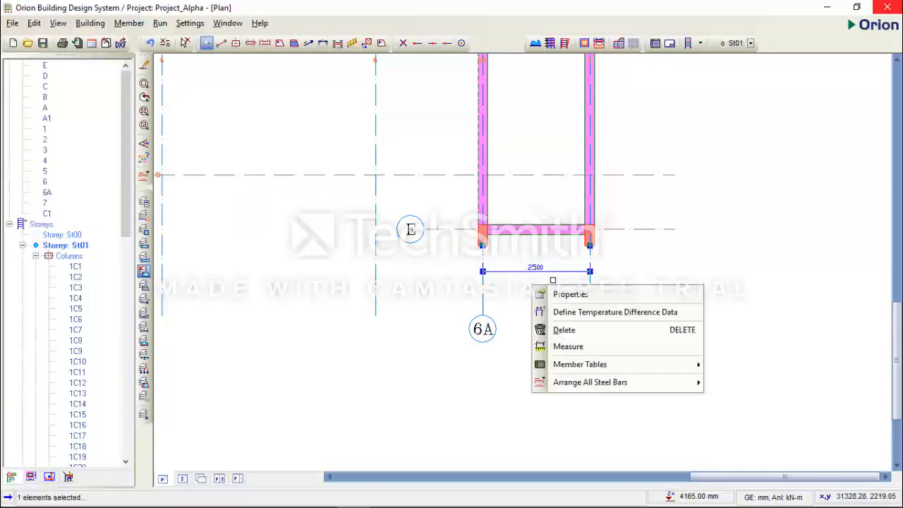
{"action": "left_click", "coordinate": [569, 295]}
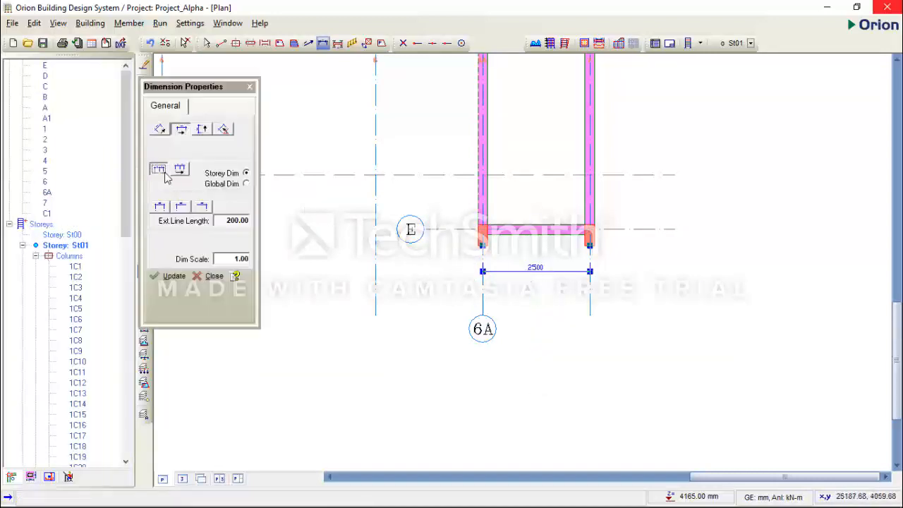
{"action": "left_click", "coordinate": [159, 170]}
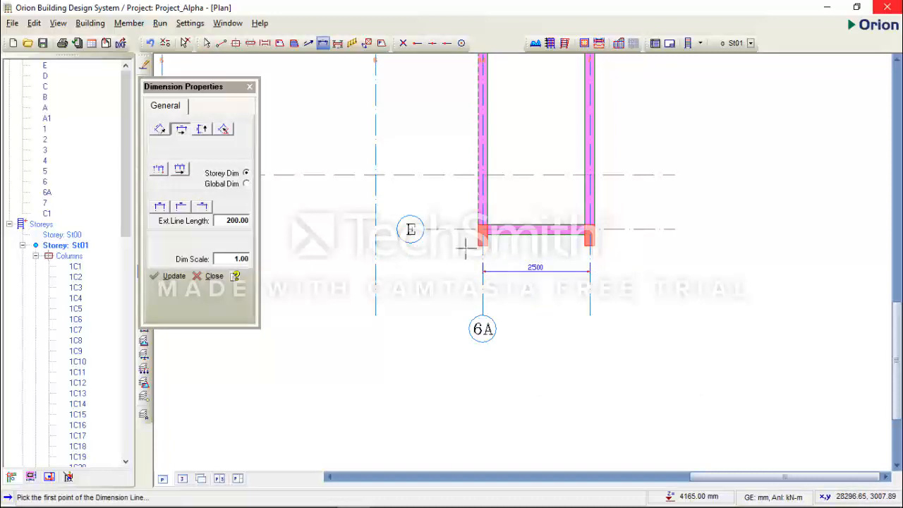
{"action": "scroll", "coordinate": [477, 244], "scroll_direction": "up", "scroll_amount": 1}
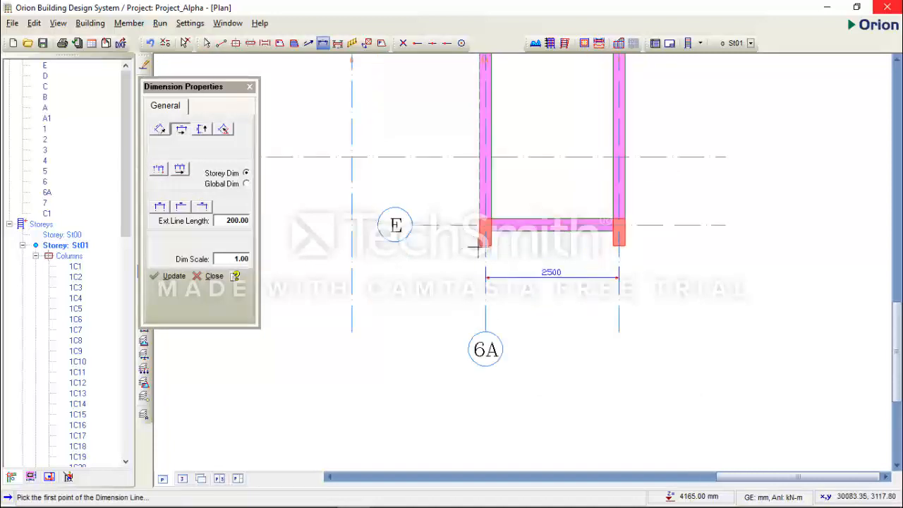
{"action": "left_click", "coordinate": [484, 245]}
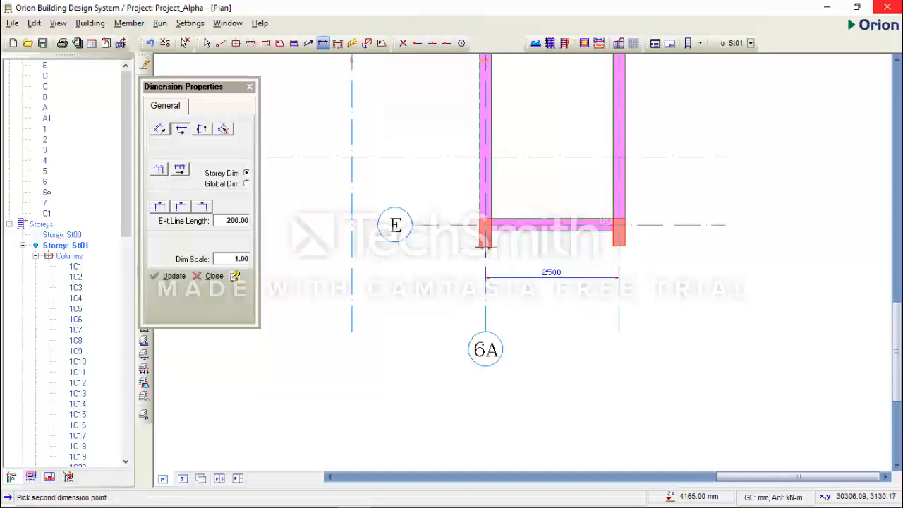
{"action": "left_click", "coordinate": [352, 245]}
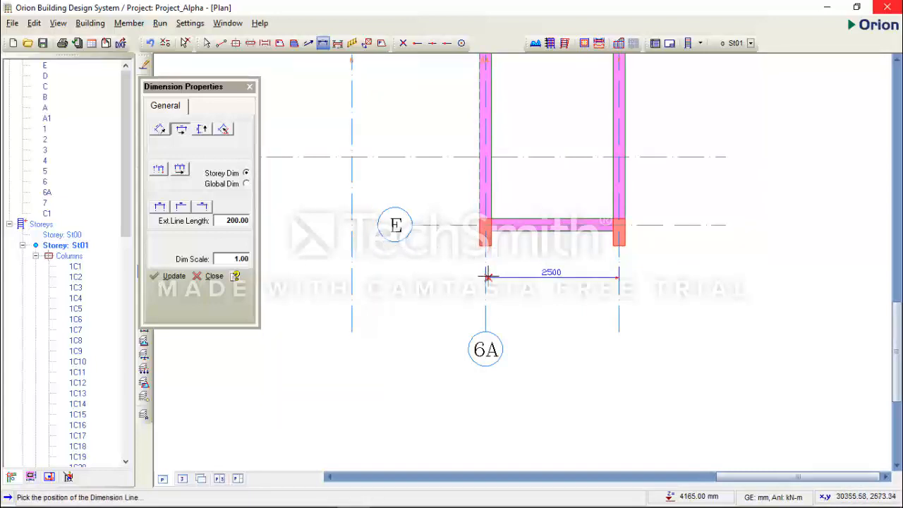
{"action": "left_click", "coordinate": [484, 278]}
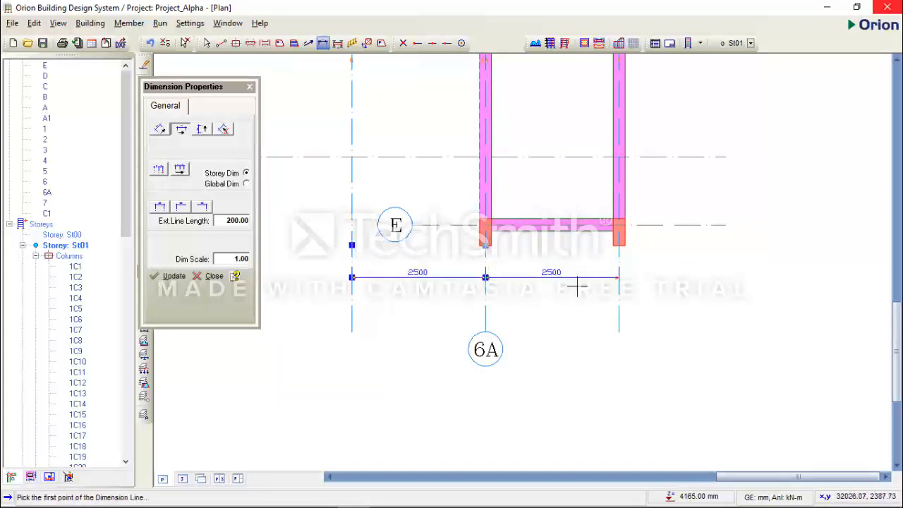
{"action": "scroll", "coordinate": [555, 286], "scroll_direction": "down", "scroll_amount": 5}
{"action": "key", "text": "Escape"}
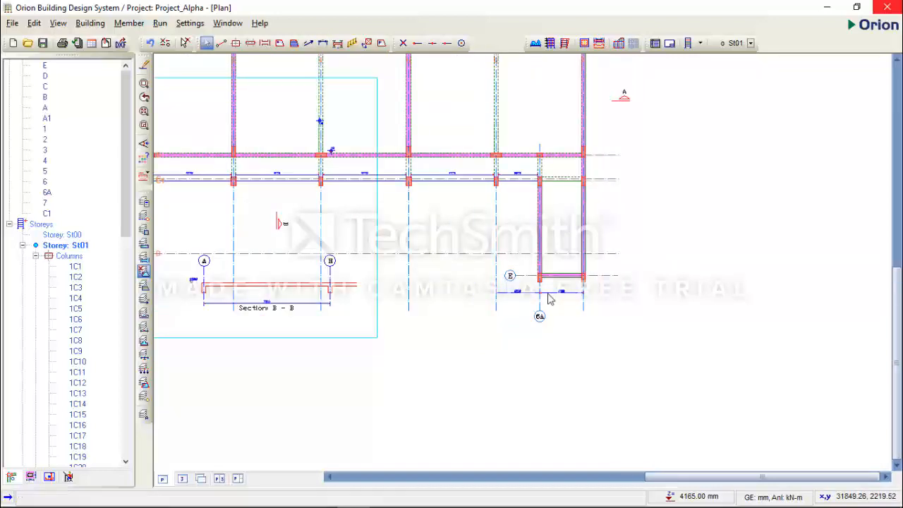
Delete the beam span dimensions along axis C between axes 2 and 6A
{"action": "scroll", "coordinate": [374, 230], "scroll_direction": "up", "scroll_amount": 4}
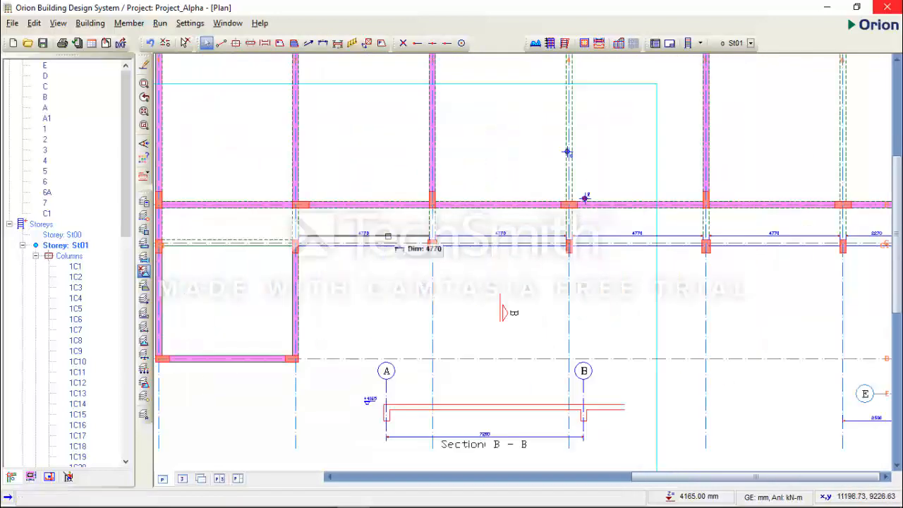
{"action": "left_click", "coordinate": [398, 234]}
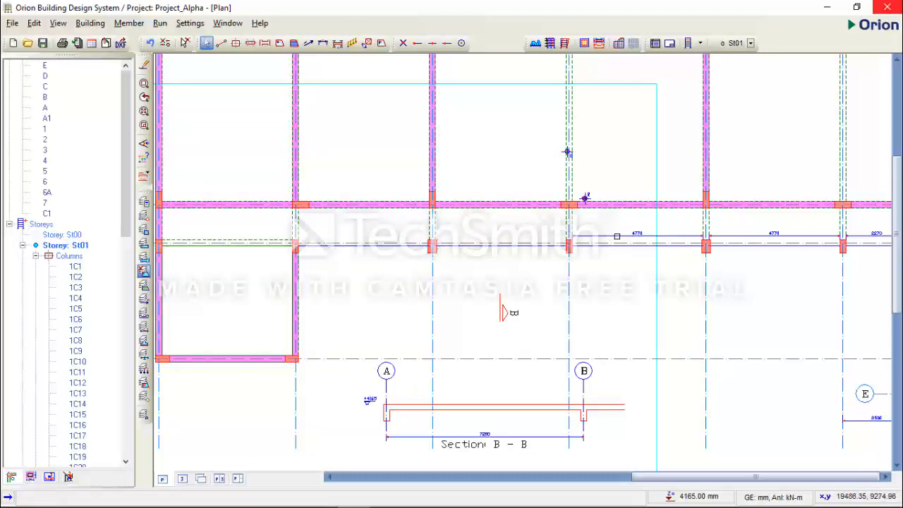
{"action": "key", "text": "Delete"}
{"action": "left_click", "coordinate": [746, 231]}
{"action": "left_click", "coordinate": [744, 235]}
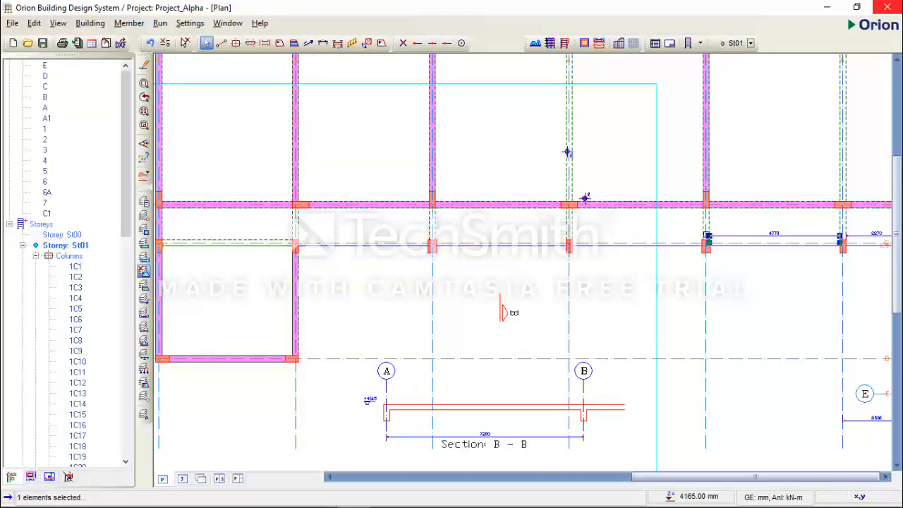
{"action": "key", "text": "Delete"}
{"action": "scroll", "coordinate": [569, 241], "scroll_direction": "down", "scroll_amount": 2}
{"action": "scroll", "coordinate": [782, 239], "scroll_direction": "up", "scroll_amount": 1}
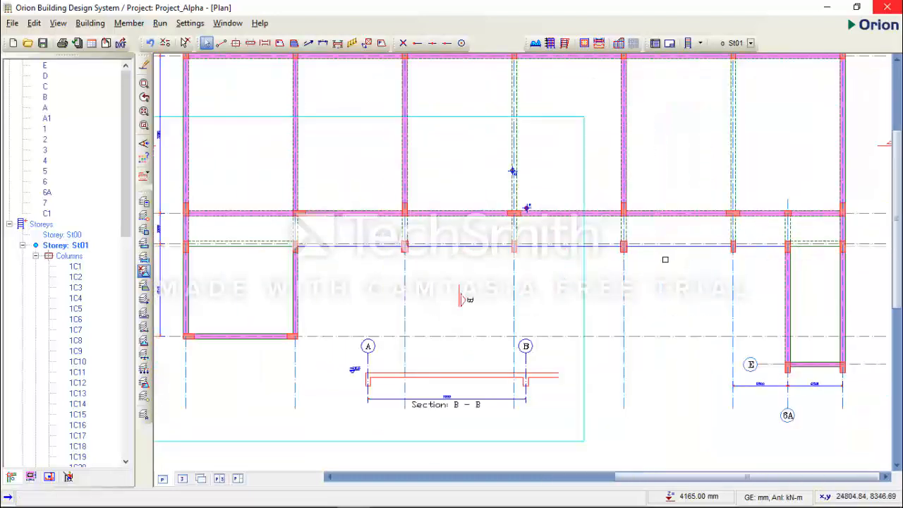
{"action": "middle_click_drag", "start_coordinate": [572, 266], "coordinate": [497, 283]}
{"action": "scroll", "coordinate": [508, 279], "scroll_direction": "down", "scroll_amount": 2}
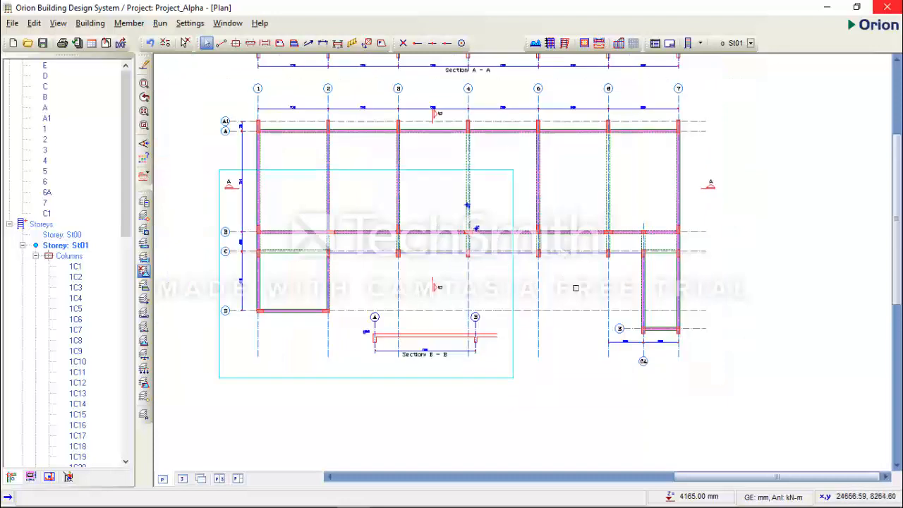
{"action": "middle_click_drag", "start_coordinate": [564, 262], "coordinate": [598, 311]}
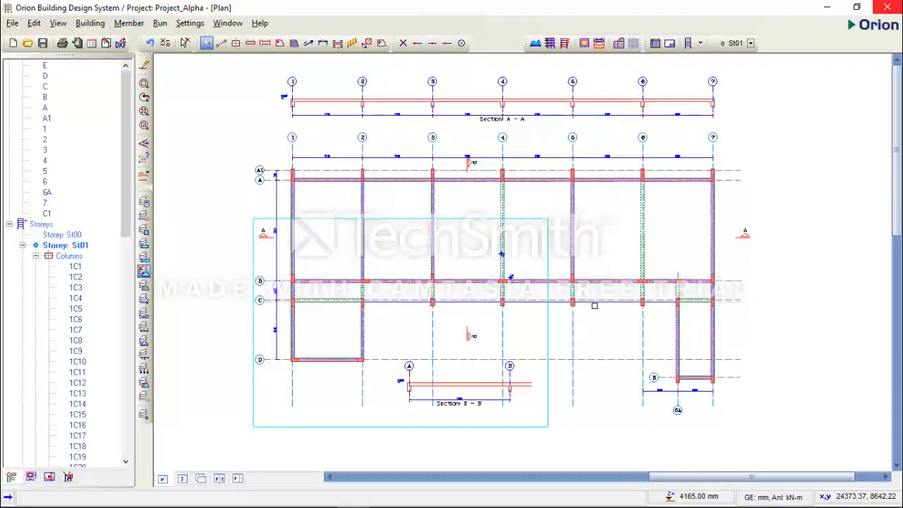